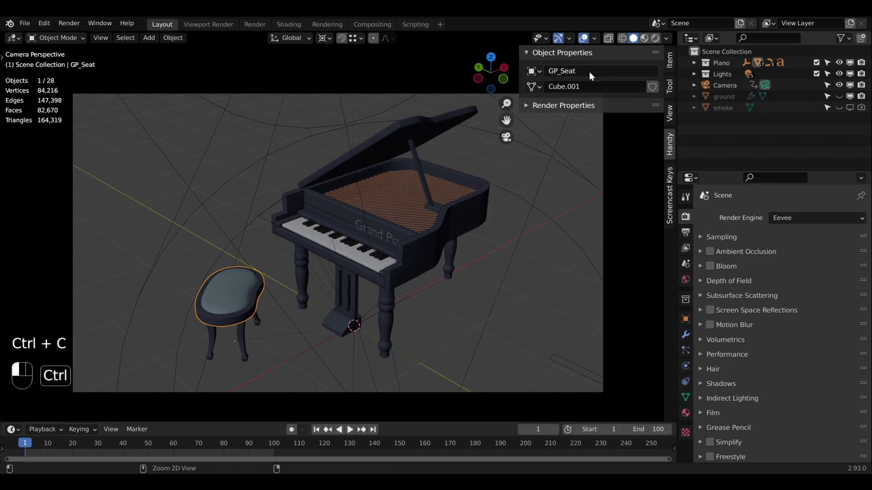
# Step: Rename the seat's mesh data to GP_Seat to match the object name
pyautogui.write('GP_Seat')
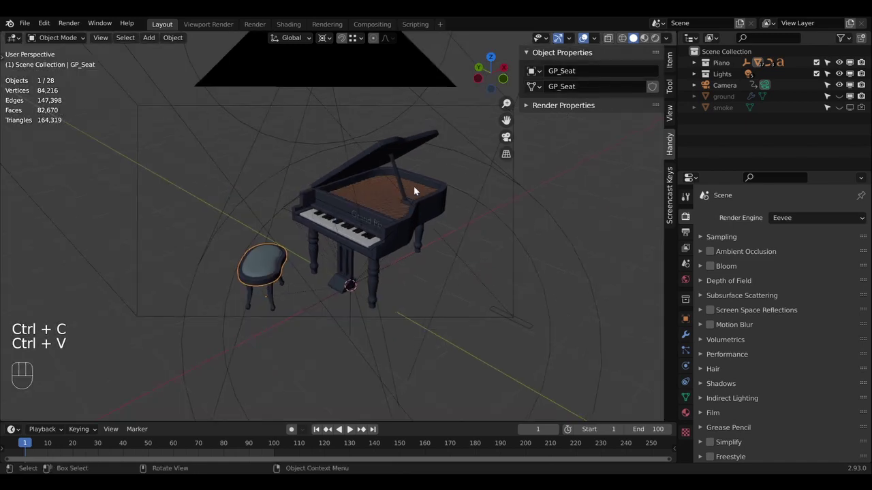
# Step: Try a different curve offset and bevel depth on the piano's lid stand, and undo the changes
pyautogui.click(415, 187)
pyautogui.press('q')
pyautogui.keyDown('shift'); pyautogui.moveTo(419, 218); pyautogui.dragTo(456, 195, button='middle'); pyautogui.keyUp('shift')
pyautogui.moveTo(585, 180); pyautogui.dragTo(630, 180)
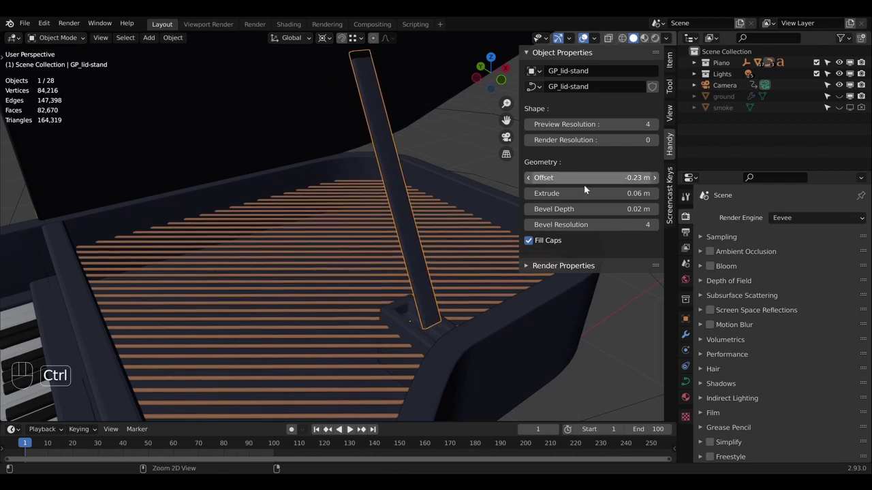
pyautogui.hotkey('ctrl', 'z')
pyautogui.hotkey('ctrl', 'z')
pyautogui.moveTo(575, 209)
pyautogui.mouseDown()
pyautogui.moveTo(587, 209)
pyautogui.moveTo(576, 209)
pyautogui.mouseUp()
pyautogui.hotkey('ctrl', 'z')
# Step: Display the LOC_Grand-Piano empty as a circle with a size of 1.7 m
pyautogui.scroll(-4, 326, 261)
pyautogui.scroll(-3, 393, 195)
pyautogui.keyDown('shift'); pyautogui.moveTo(326, 261); pyautogui.dragTo(394, 240, button='middle'); pyautogui.keyUp('shift')
pyautogui.scroll(-1, 403, 205)
pyautogui.click(332, 351)
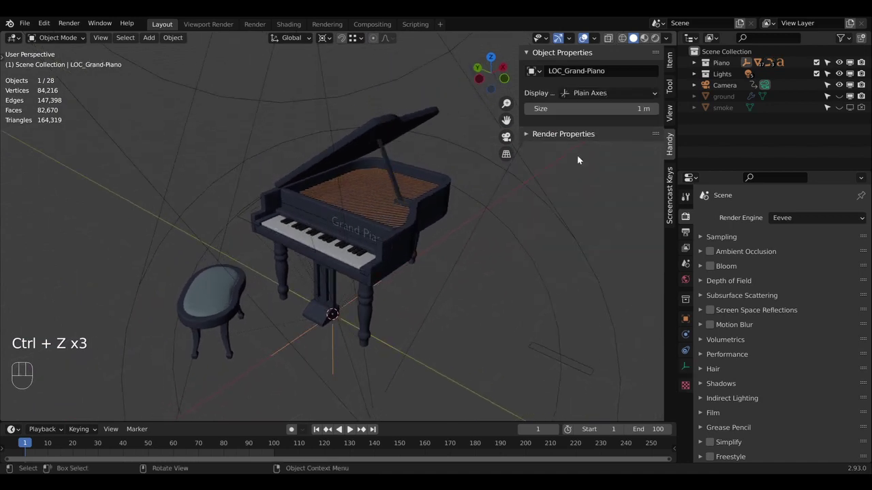
pyautogui.click(600, 93)
pyautogui.click(610, 176)
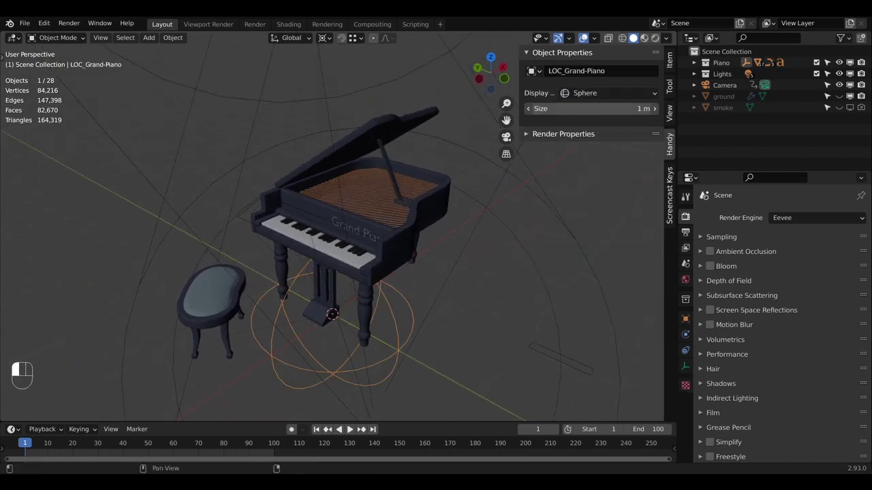
pyautogui.moveTo(591, 109); pyautogui.dragTo(615, 109)
pyautogui.click(593, 94)
pyautogui.click(597, 150)
pyautogui.scroll(-1, 438, 264)
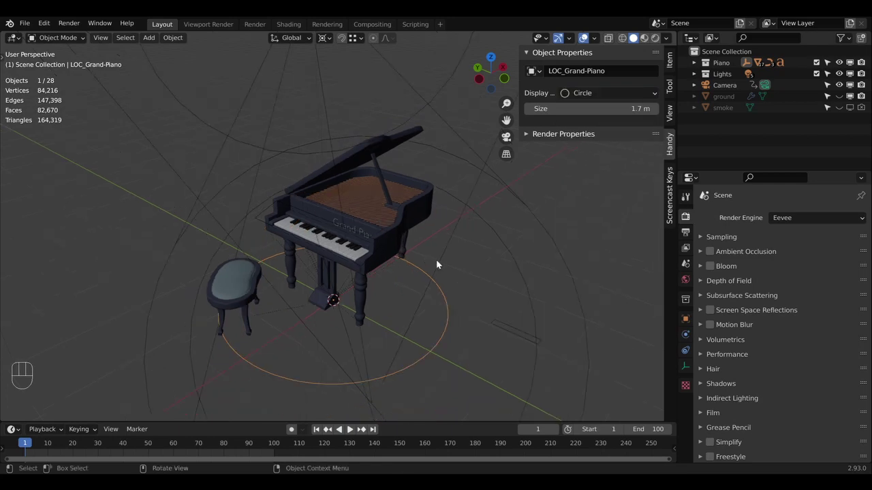
pyautogui.press('g')
pyautogui.rightClick(447, 237)
# Step: Look through the camera, select the light above the keyboard, switch to material preview shading and show the ground object
pyautogui.press('`')
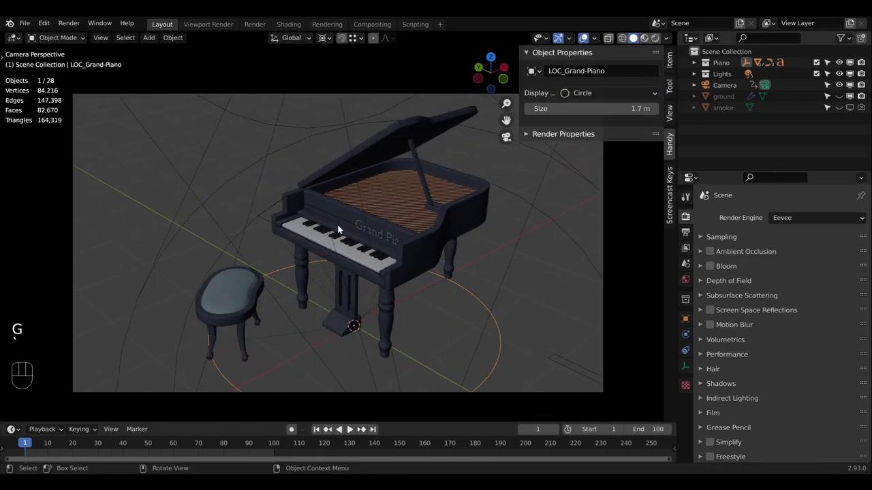
pyautogui.scroll(3, 338, 230)
pyautogui.click(336, 279)
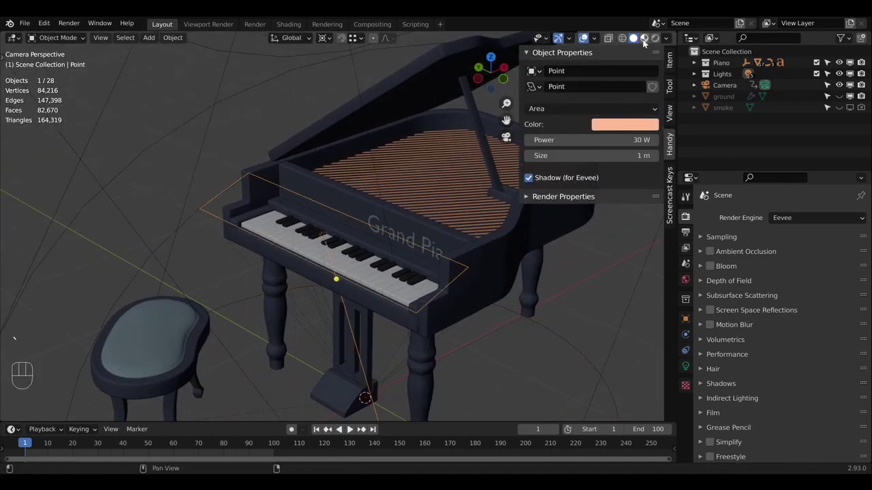
pyautogui.click(644, 39)
pyautogui.click(839, 96)
pyautogui.scroll(-1, 436, 227)
pyautogui.keyDown('shift'); pyautogui.moveTo(436, 227); pyautogui.dragTo(446, 211, button='middle'); pyautogui.keyUp('shift')
pyautogui.scroll(1, 446, 211)
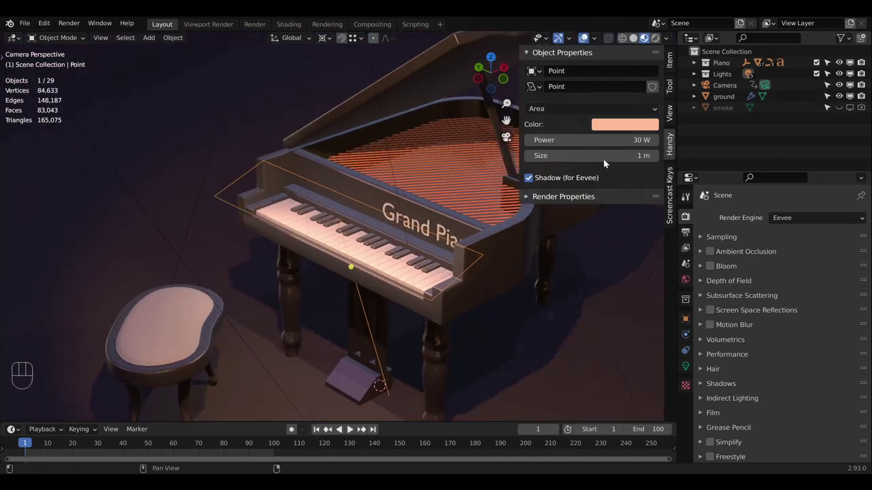
# Step: Change the keyboard light to a Point light with 61.9 W power, 0.696 m radius and a pink colour
pyautogui.click(592, 110)
pyautogui.click(590, 123)
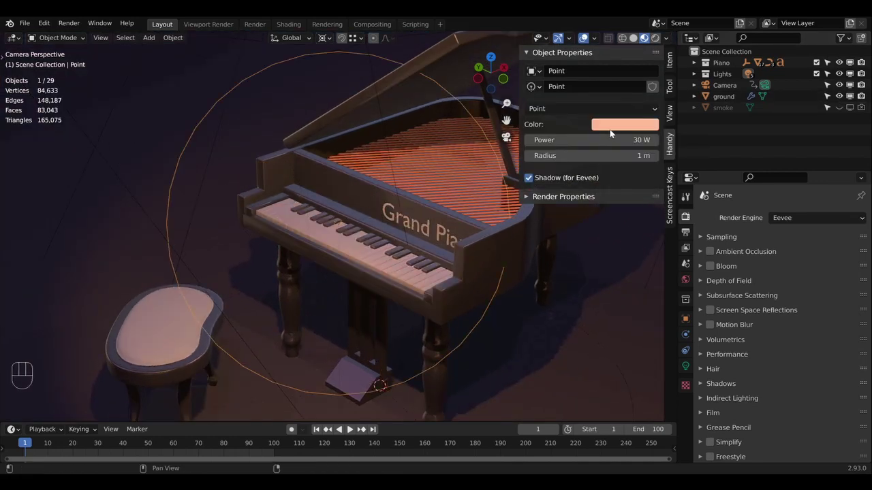
pyautogui.moveTo(619, 139); pyautogui.dragTo(579, 155)
pyautogui.click(639, 124)
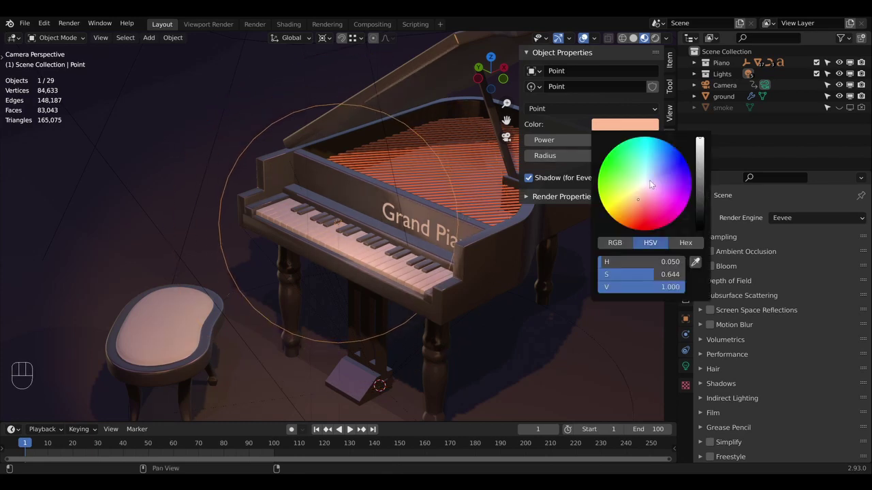
pyautogui.click(658, 202)
# Step: Try a different spot size on the spot light above the piano, and undo the change
pyautogui.scroll(-3, 373, 219)
pyautogui.keyDown('shift'); pyautogui.moveTo(373, 218); pyautogui.dragTo(381, 227, button='middle'); pyautogui.keyUp('shift')
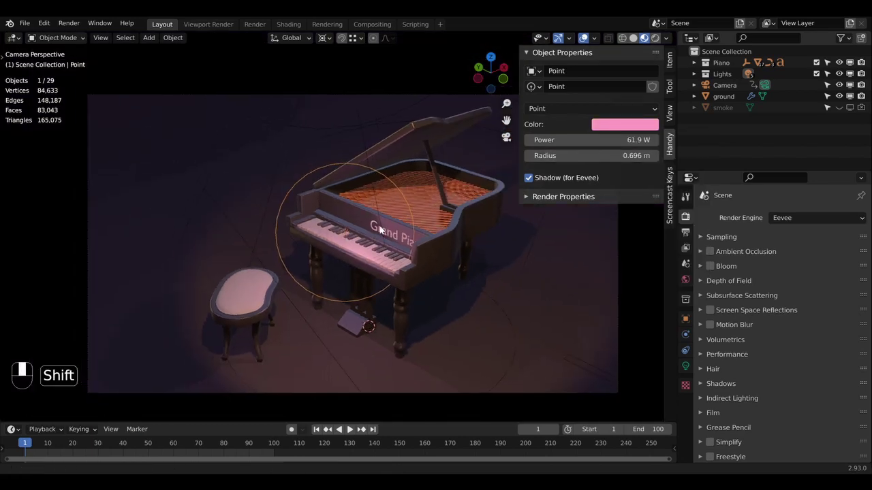
pyautogui.click(377, 128)
pyautogui.click(359, 121)
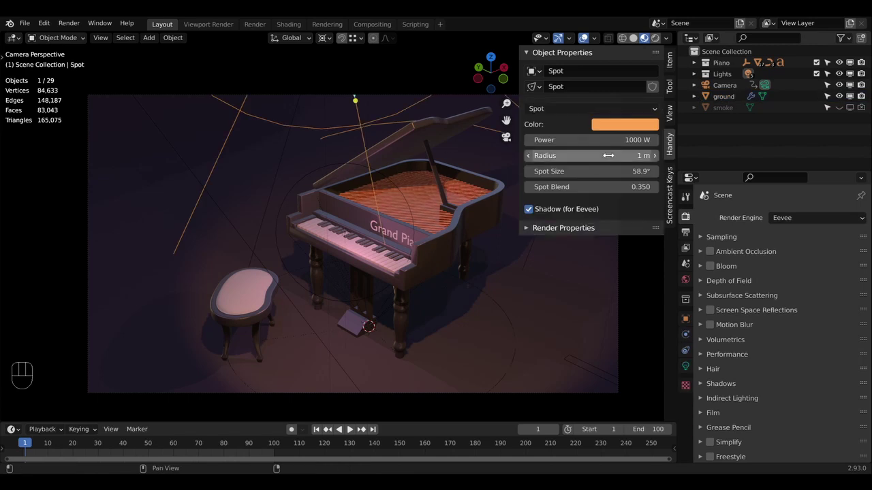
pyautogui.moveTo(607, 171)
pyautogui.mouseDown()
pyautogui.moveTo(622, 171)
pyautogui.moveTo(591, 171)
pyautogui.moveTo(639, 171)
pyautogui.moveTo(622, 171)
pyautogui.mouseUp()
pyautogui.hotkey('ctrl', 'z')
# Step: Set the Grand Piano text's font to GreatVibes-Regular and its size to 1.440
pyautogui.moveTo(393, 233); pyautogui.dragTo(423, 264, button='middle')
pyautogui.click(433, 265)
pyautogui.scroll(1, 433, 266)
pyautogui.click(579, 125)
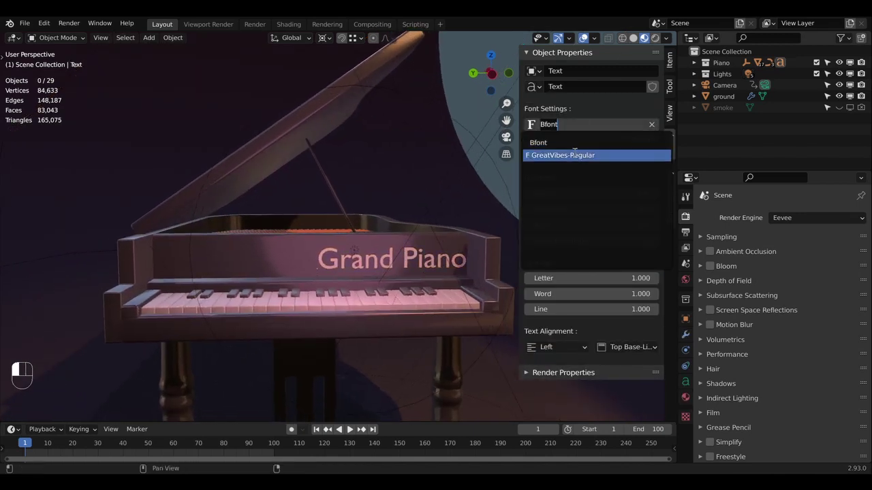
pyautogui.click(579, 156)
pyautogui.moveTo(579, 140); pyautogui.dragTo(610, 140)
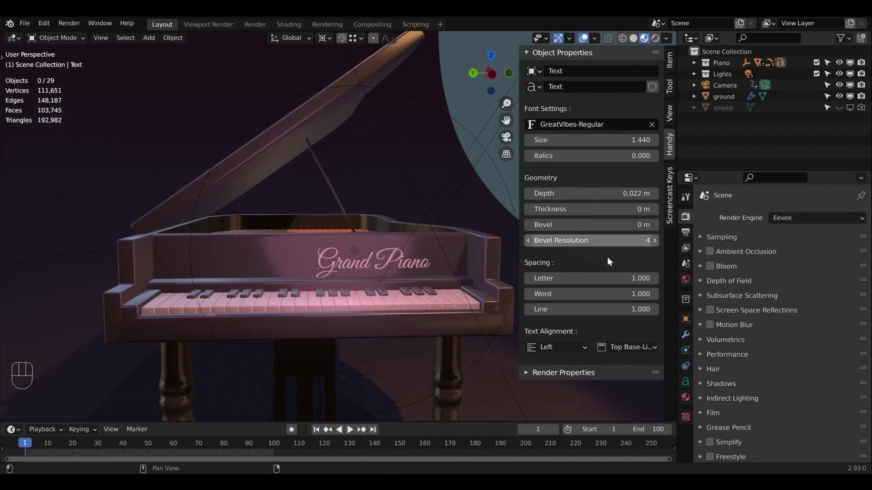
# Step: Set the text's letter spacing to 1.150 and its horizontal alignment to Center, and return to the camera view
pyautogui.keyDown('shift'); pyautogui.moveTo(591, 278); pyautogui.dragTo(613, 278); pyautogui.keyUp('shift')
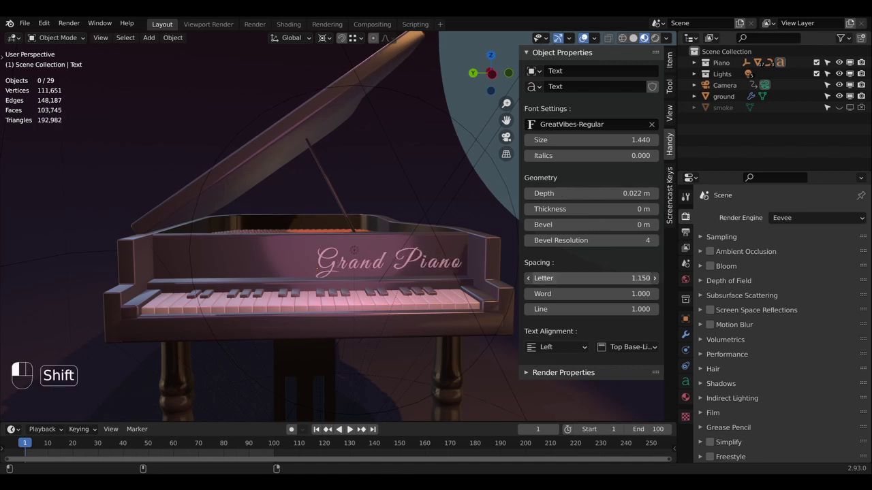
pyautogui.click(571, 346)
pyautogui.click(555, 372)
pyautogui.press('`')
pyautogui.click(391, 267)
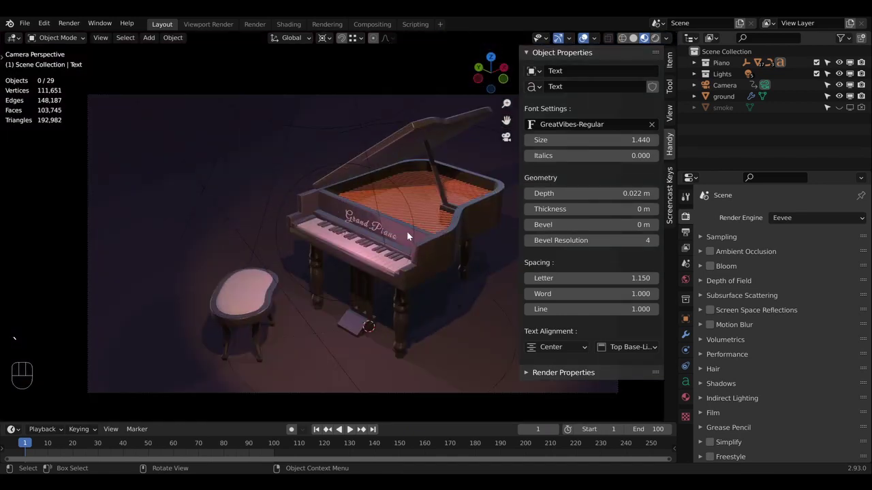
# Step: Select the camera, render a still image from the Handy render properties, review the result and return to the Layout workspace
pyautogui.scroll(1, 409, 233)
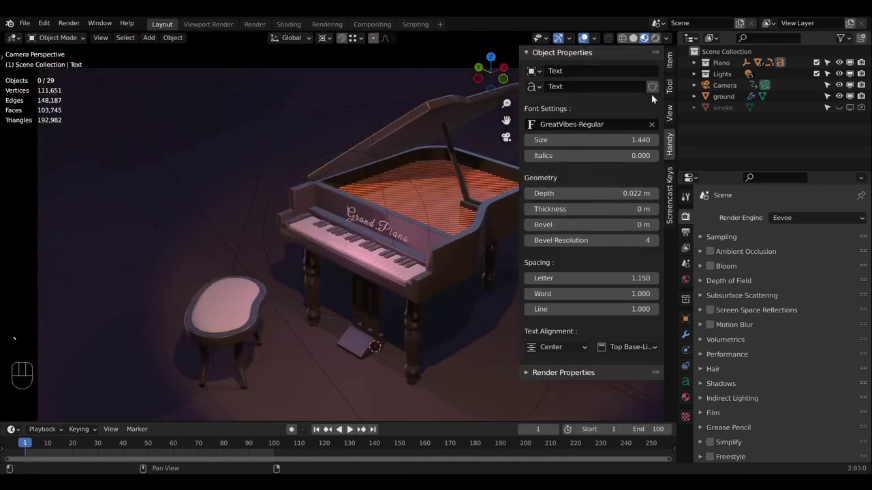
pyautogui.click(725, 85)
pyautogui.click(579, 54)
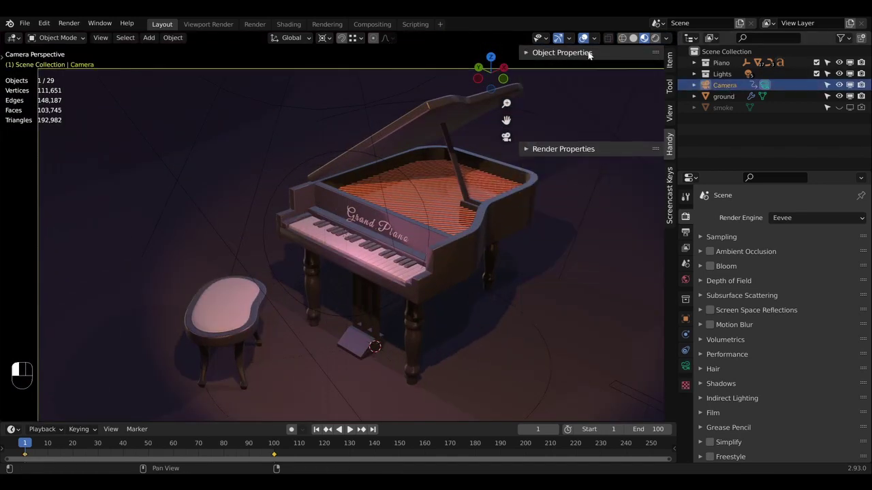
pyautogui.click(594, 67)
pyautogui.scroll(-1, 453, 235)
pyautogui.keyDown('shift'); pyautogui.moveTo(454, 232); pyautogui.dragTo(445, 240, button='middle'); pyautogui.keyUp('shift')
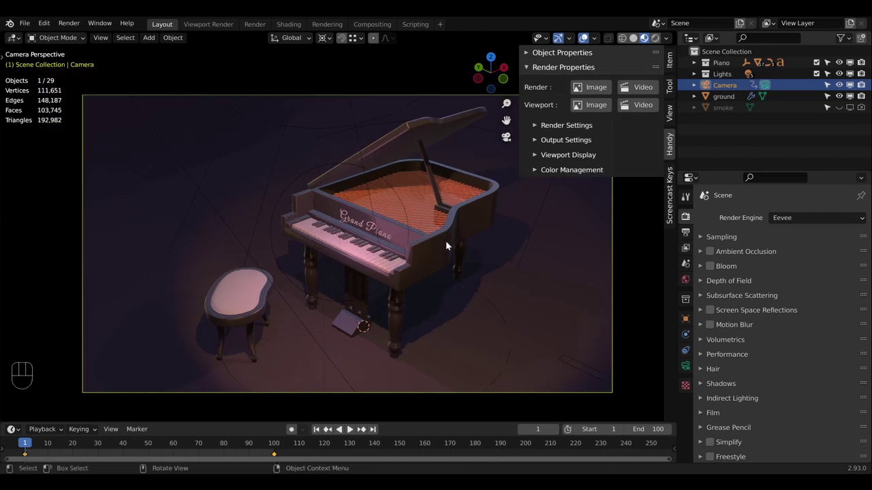
pyautogui.click(596, 89)
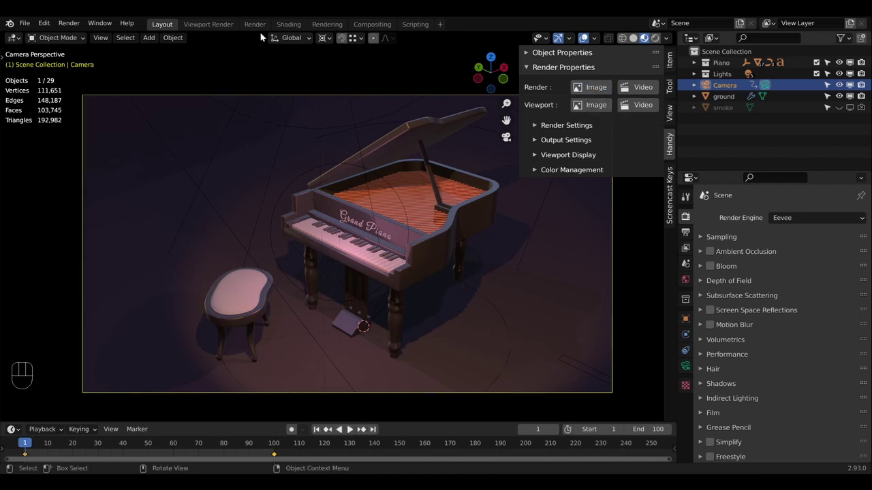
pyautogui.click(256, 24)
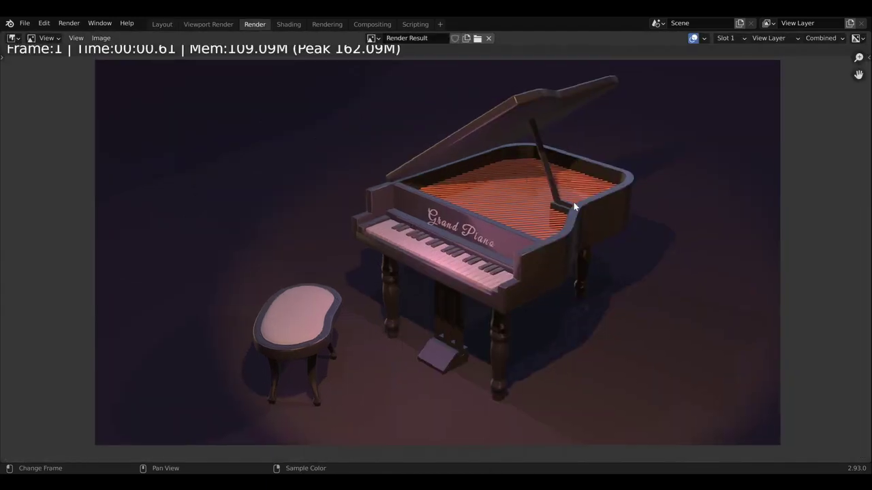
pyautogui.click(162, 24)
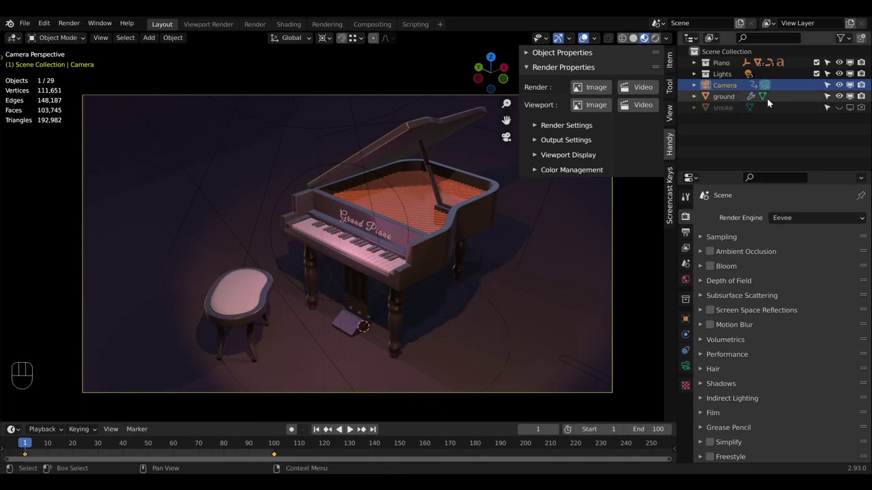
# Step: Hide the ground in the viewport, make a viewport image render and review it before returning to the Layout workspace
pyautogui.click(840, 96)
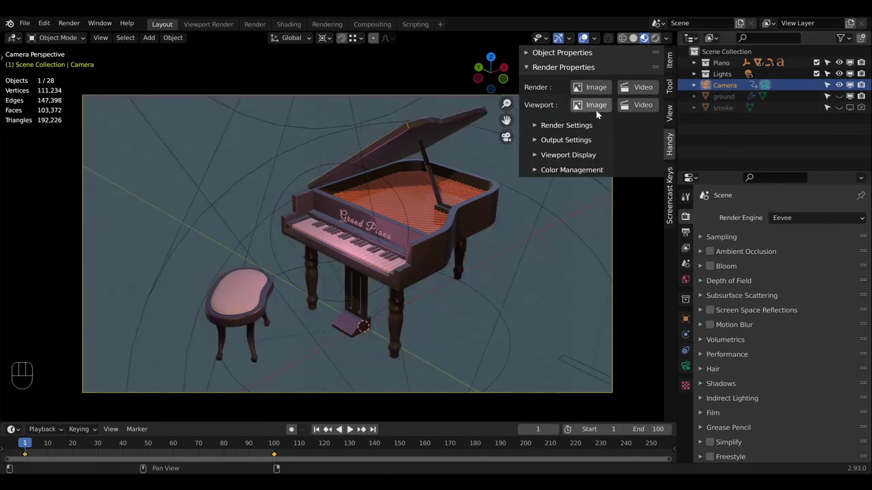
pyautogui.click(255, 24)
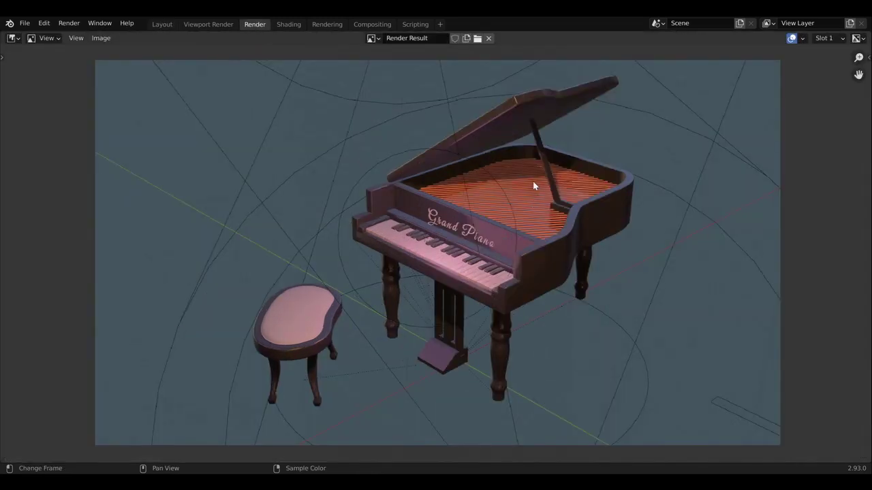
pyautogui.click(162, 23)
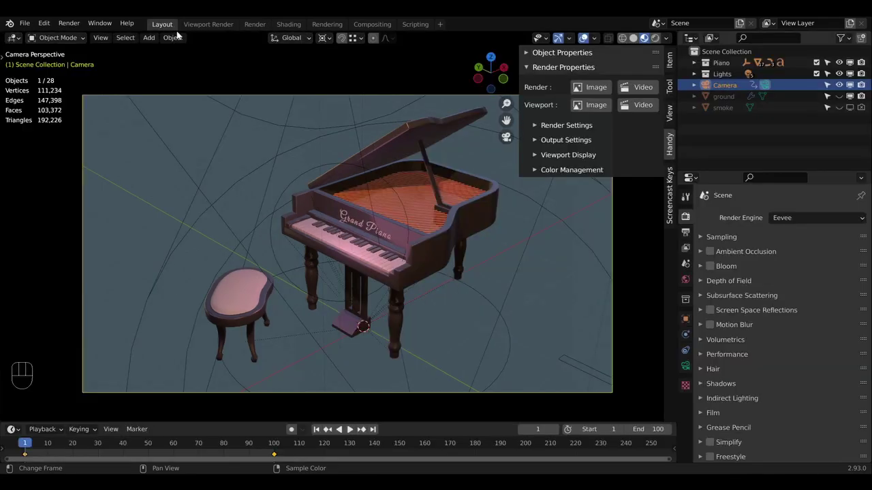
# Step: Switch the viewport to rendered shading and set the render engine to Cycles
pyautogui.click(572, 126)
pyautogui.press('z')
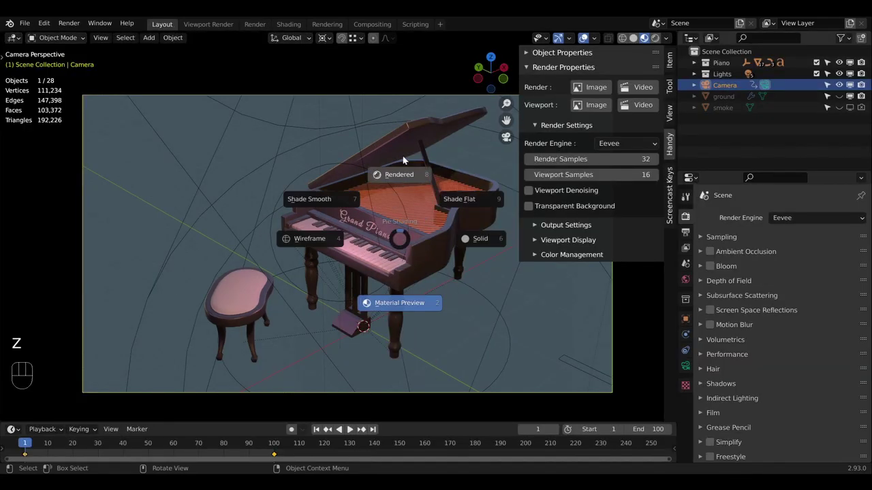
pyautogui.click(427, 187)
pyautogui.moveTo(427, 187); pyautogui.dragTo(604, 179, button='middle')
pyautogui.click(619, 144)
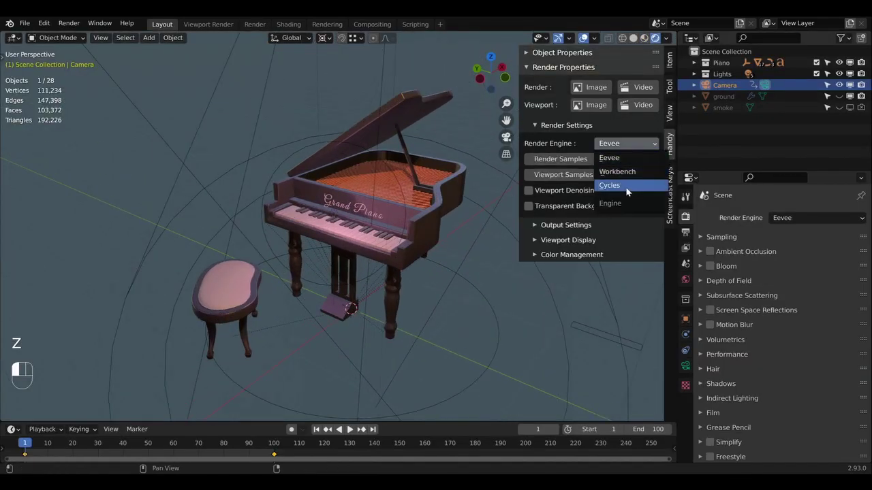
pyautogui.click(616, 185)
pyautogui.keyDown('shift'); pyautogui.moveTo(439, 198); pyautogui.dragTo(439, 213, button='middle'); pyautogui.keyUp('shift')
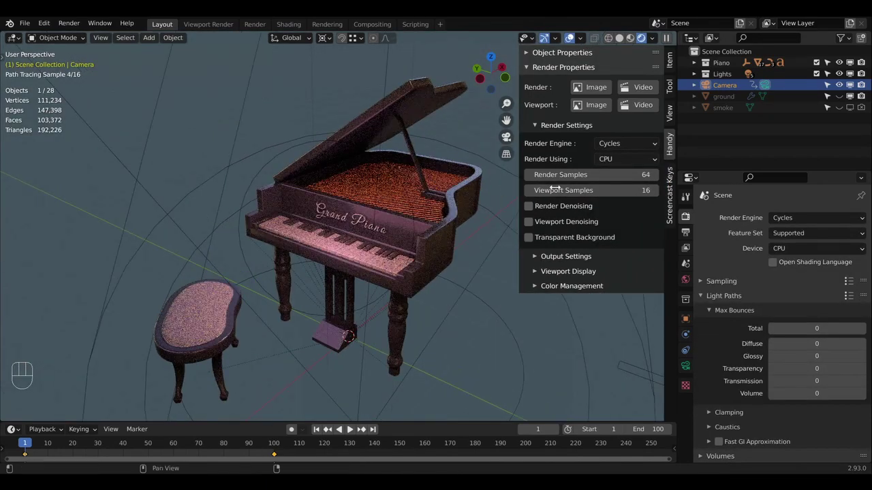
# Step: Compare the render engines by switching to Eevee and back to Cycles
pyautogui.click(620, 145)
pyautogui.click(610, 158)
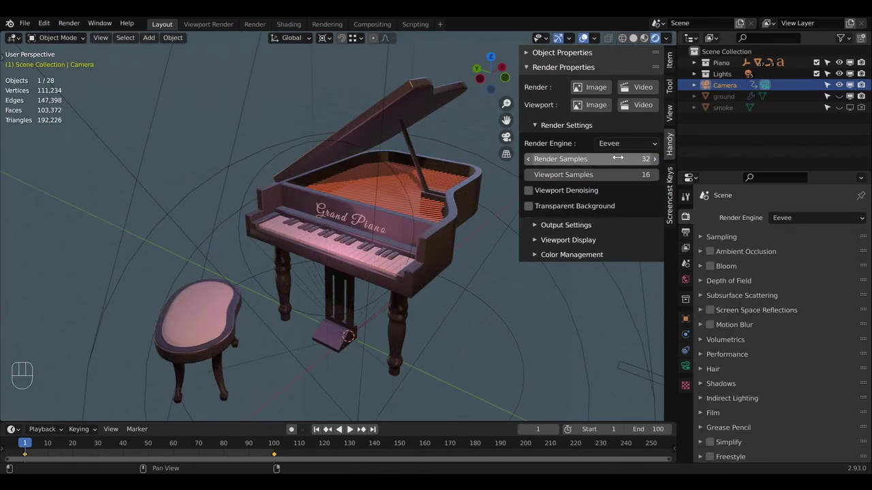
pyautogui.click(623, 143)
pyautogui.click(610, 186)
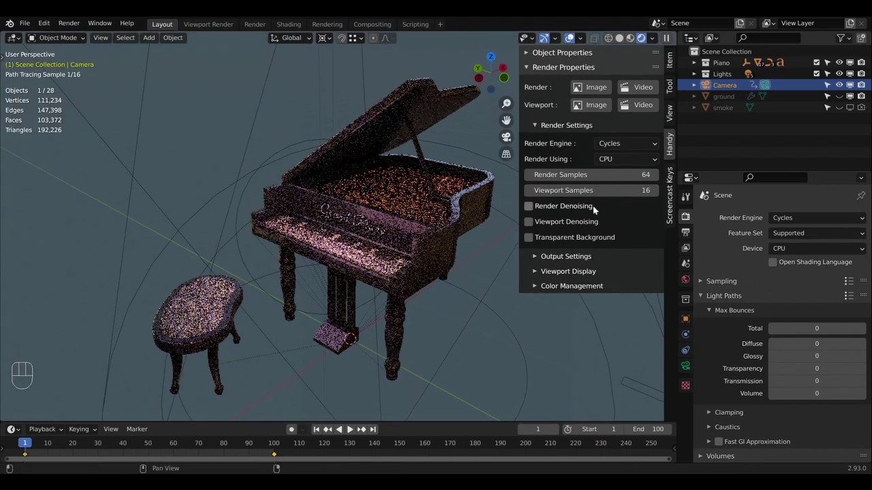
# Step: Test the Cycles viewport samples at 1, and set them to 8
pyautogui.click(596, 190)
pyautogui.write('1')
pyautogui.press('Return')
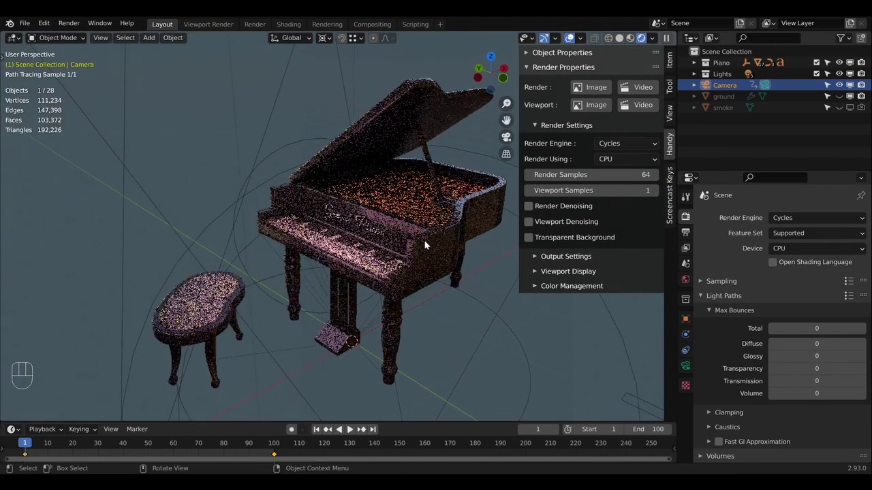
pyautogui.click(597, 190)
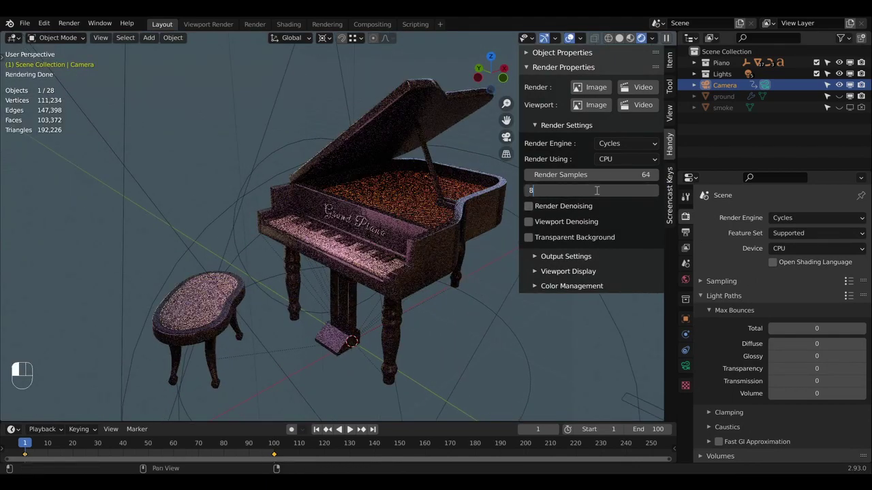
pyautogui.write('8')
pyautogui.press('Return')
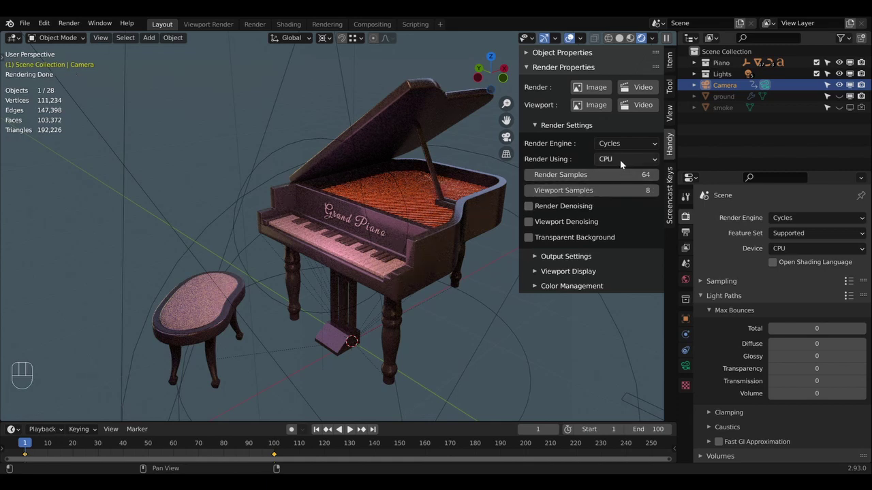
# Step: Keep the CPU as the Cycles render device and enable render denoising with the NLM denoiser
pyautogui.click(620, 159)
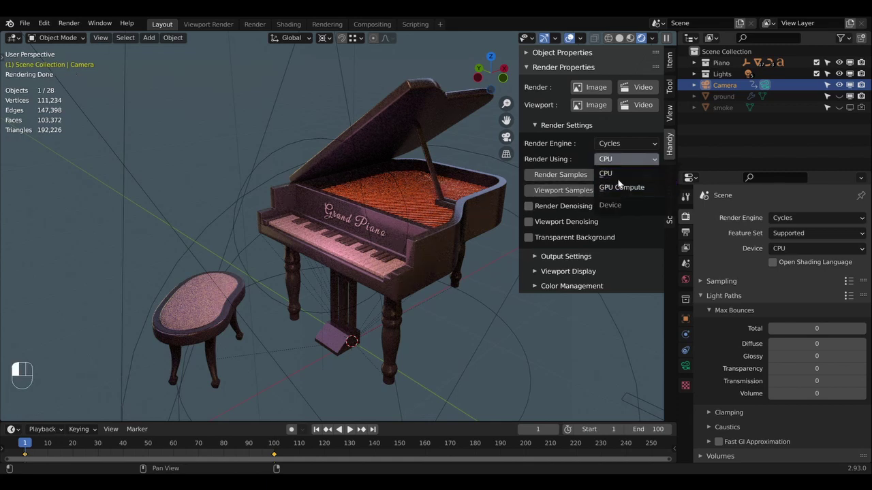
pyautogui.click(617, 173)
pyautogui.click(612, 206)
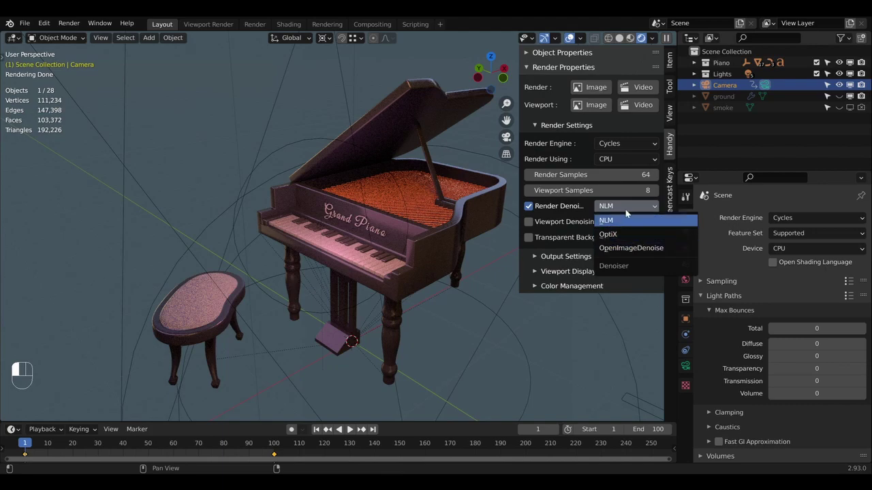
pyautogui.click(627, 218)
# Step: View the scene through the camera and toggle the transparent background option, leaving it off
pyautogui.press('KP_0')
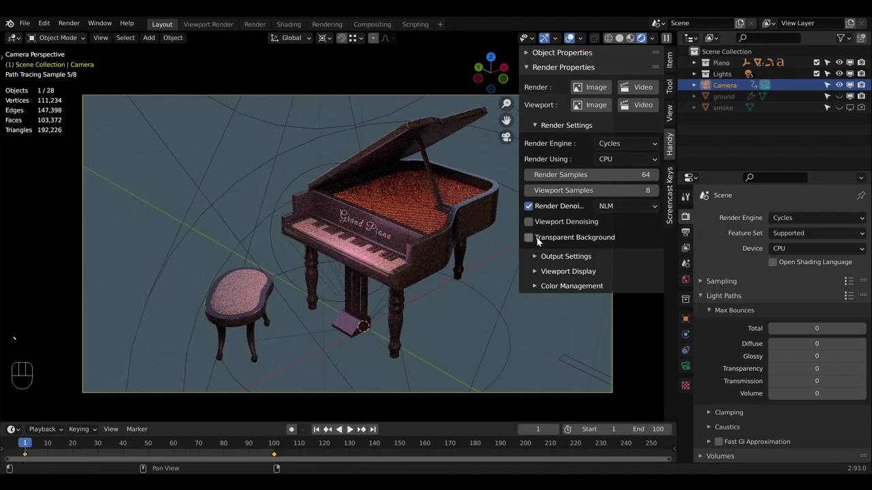
pyautogui.click(540, 242)
pyautogui.click(540, 242)
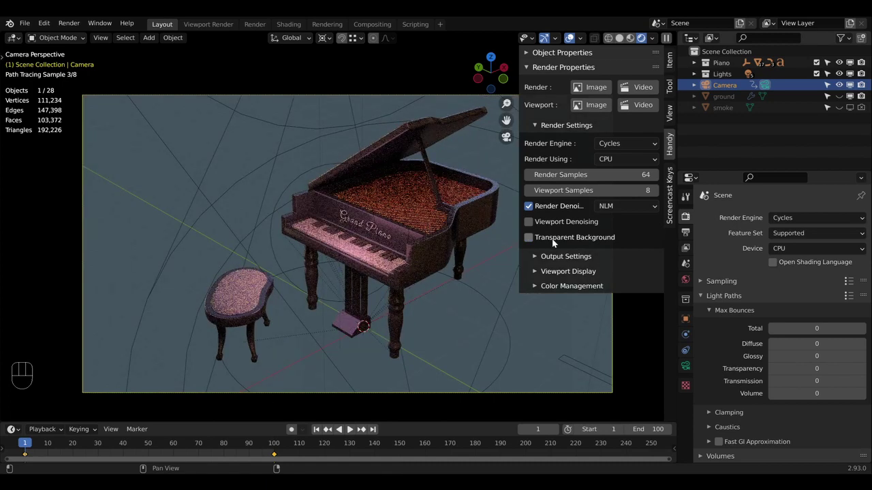
pyautogui.click(545, 237)
pyautogui.click(565, 239)
# Step: Set the output resolution to 2000 px wide and 2000 px high
pyautogui.click(583, 128)
pyautogui.click(585, 140)
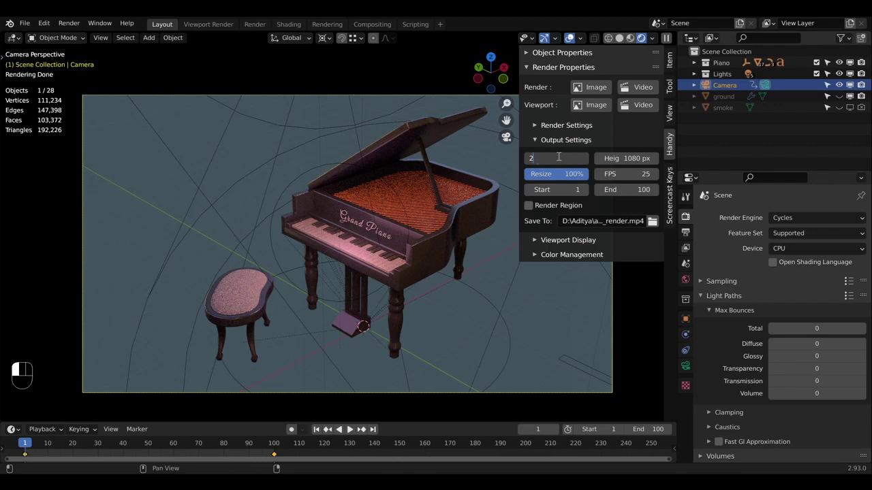
pyautogui.press('Return')
pyautogui.hotkey('ctrl', 'c')
pyautogui.hotkey('ctrl', 'v')
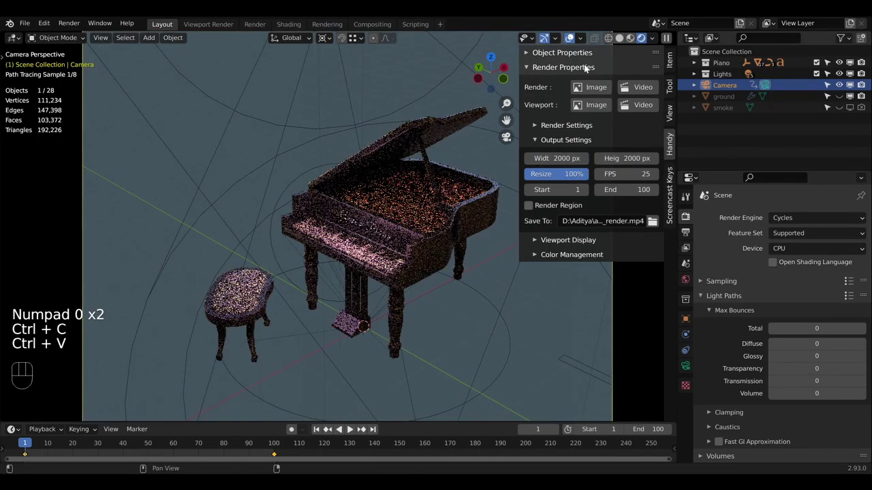
# Step: Set the camera's focal length to 70 mm and the output resize percentage to 50%
pyautogui.click(613, 53)
pyautogui.click(625, 124)
pyautogui.write('70')
pyautogui.press('Return')
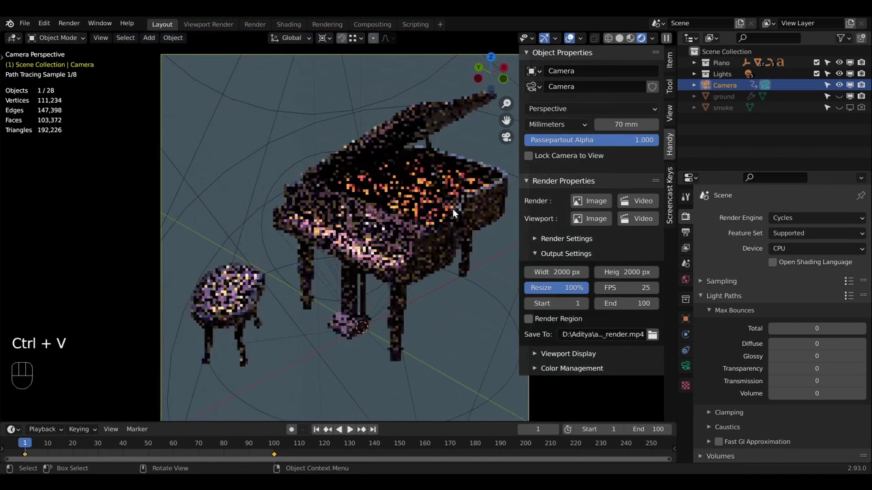
pyautogui.scroll(-1, 455, 213)
pyautogui.keyDown('shift'); pyautogui.moveTo(455, 213); pyautogui.dragTo(455, 209, button='middle'); pyautogui.keyUp('shift')
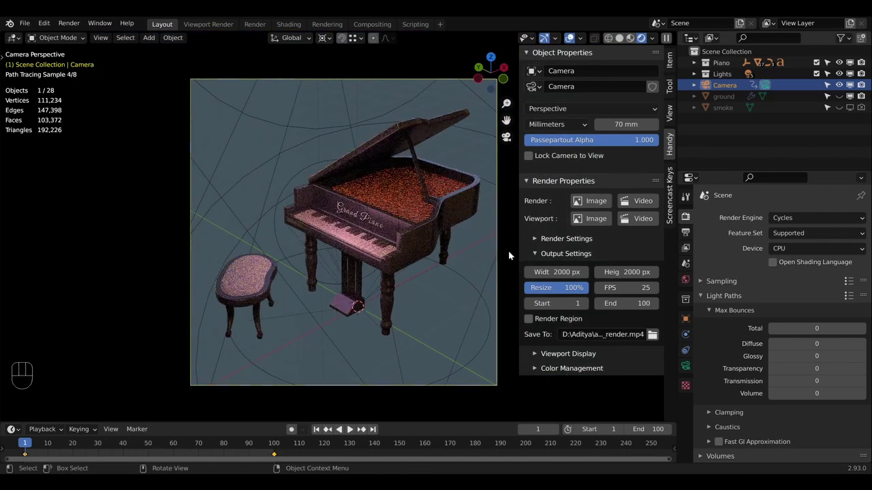
pyautogui.click(555, 53)
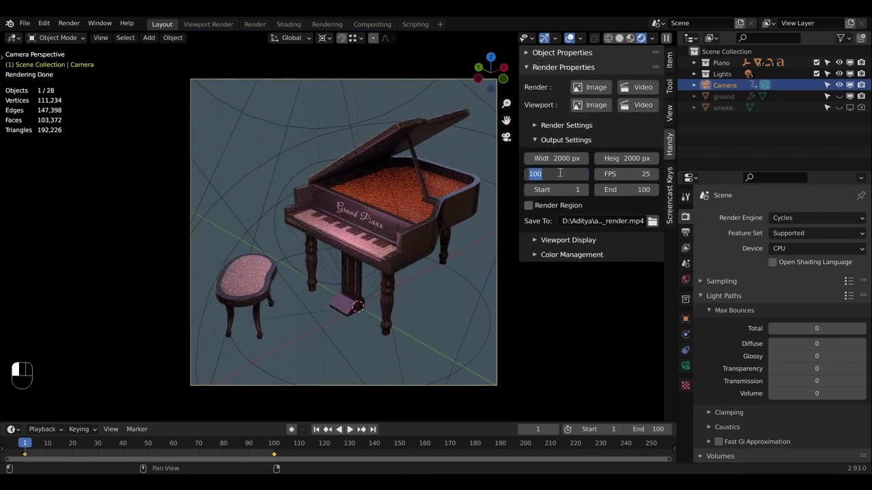
pyautogui.press('Return')
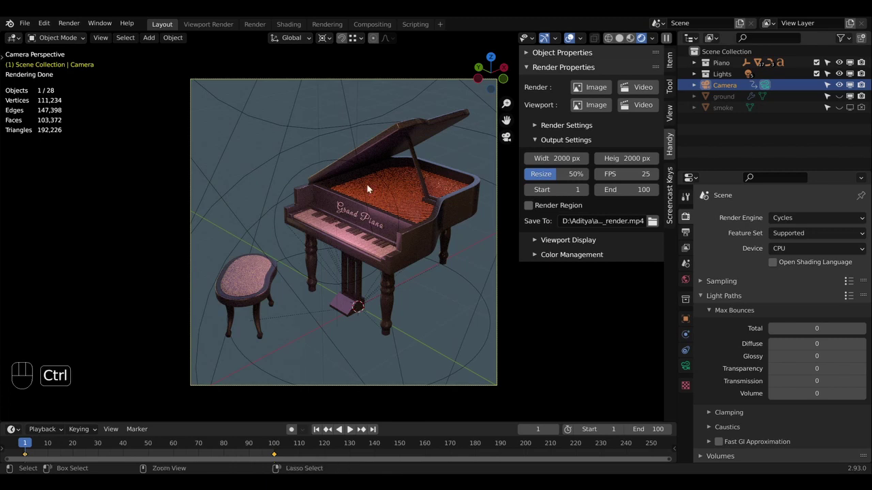
# Step: Draw two test render regions over the piano in the camera view, and turn the render region off
pyautogui.hotkey('ctrl', 'b')
pyautogui.moveTo(240, 131); pyautogui.dragTo(371, 243)
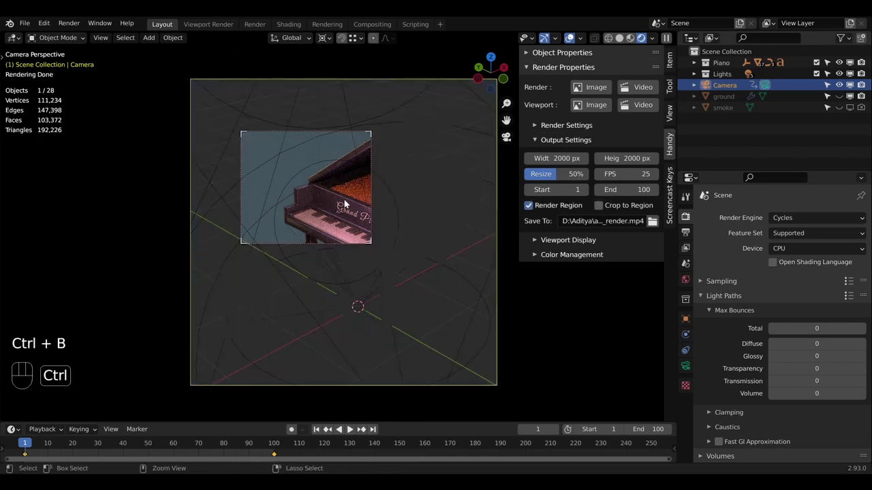
pyautogui.hotkey('ctrl', 'b')
pyautogui.moveTo(332, 190); pyautogui.dragTo(425, 271)
pyautogui.click(558, 205)
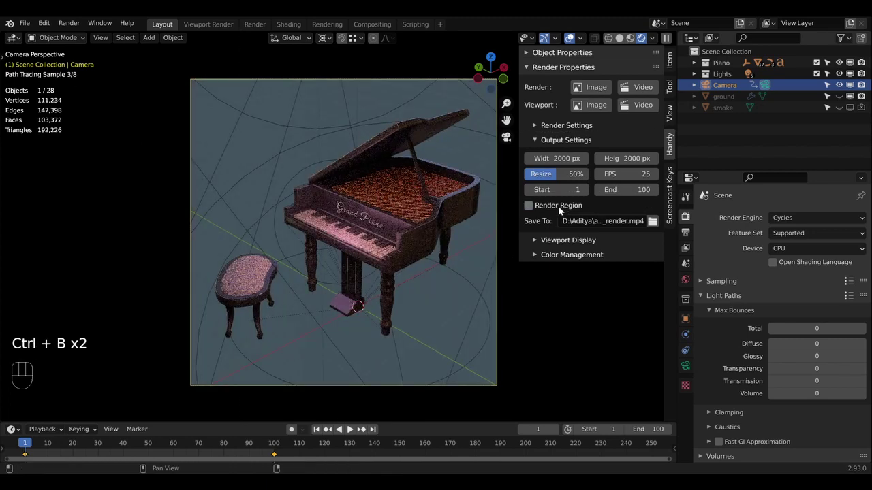
# Step: Browse the output save location and accept the renders folder with the file name test_render.mp4
pyautogui.click(653, 222)
pyautogui.doubleClick(324, 120)
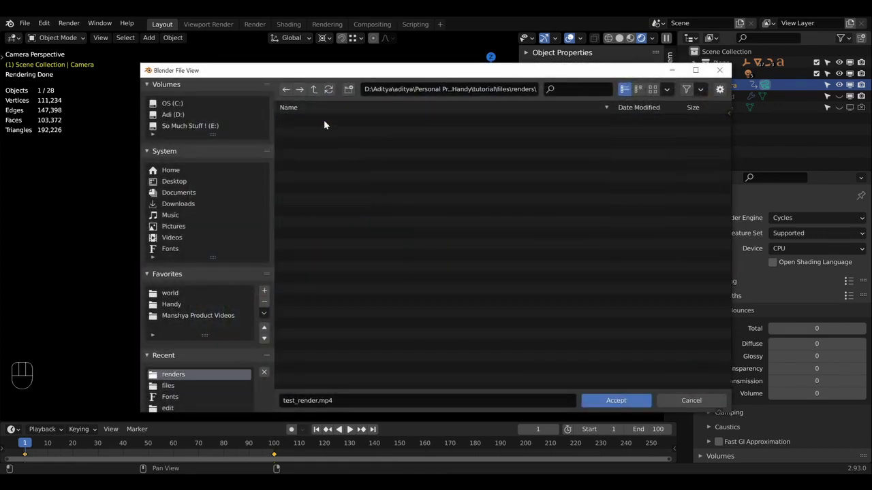
pyautogui.click(616, 401)
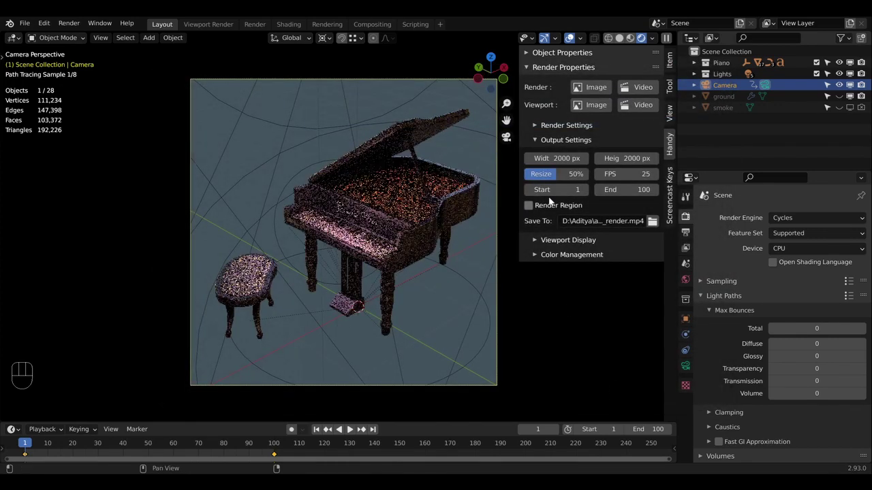
# Step: Examine the available output file formats, keep FFmpeg Video, and return to the scene's render properties
pyautogui.click(685, 233)
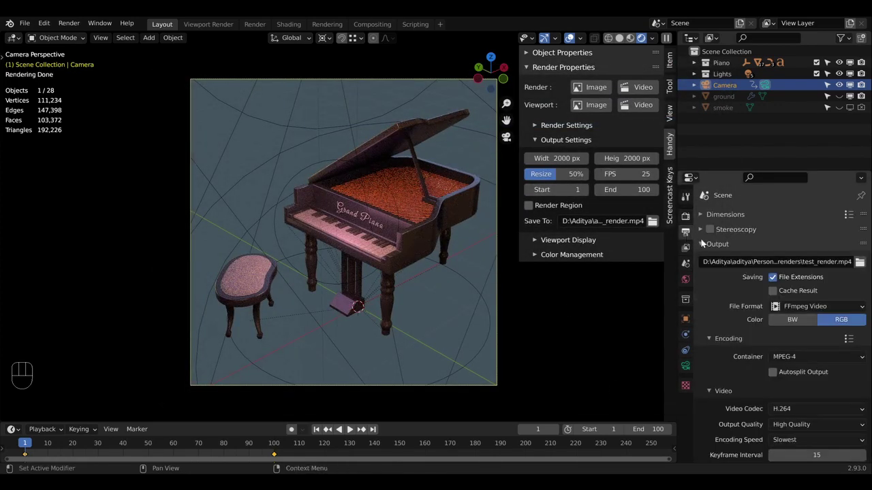
pyautogui.scroll(-2, 702, 244)
pyautogui.click(817, 267)
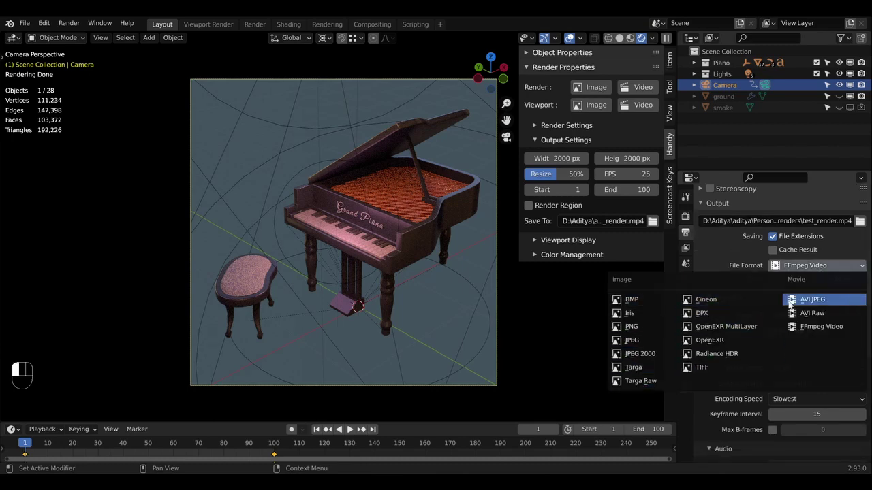
pyautogui.click(830, 270)
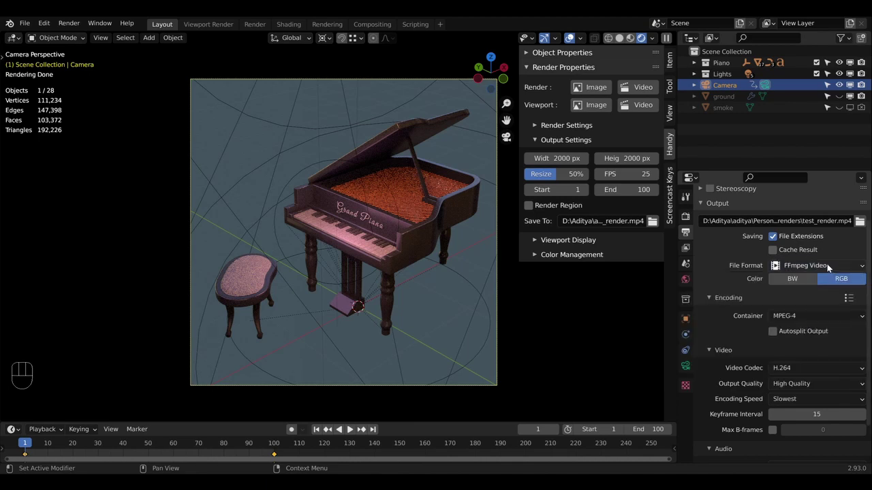
pyautogui.click(685, 216)
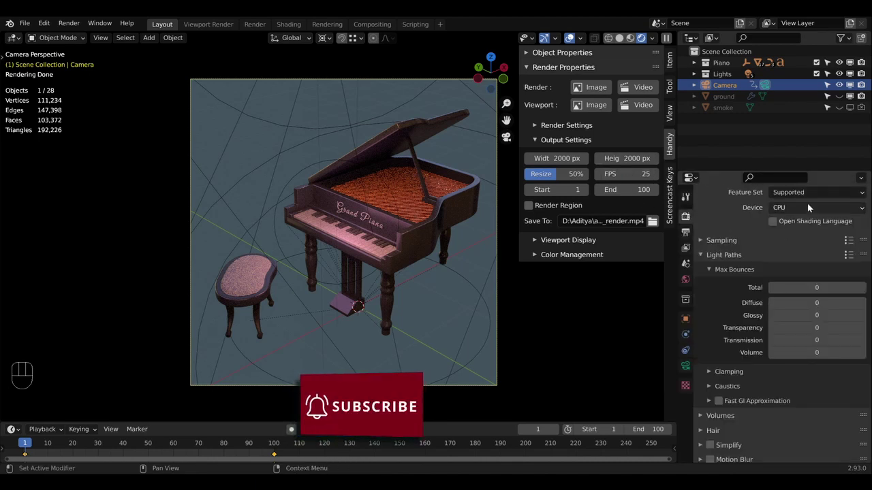
pyautogui.click(807, 207)
pyautogui.scroll(1, 727, 223)
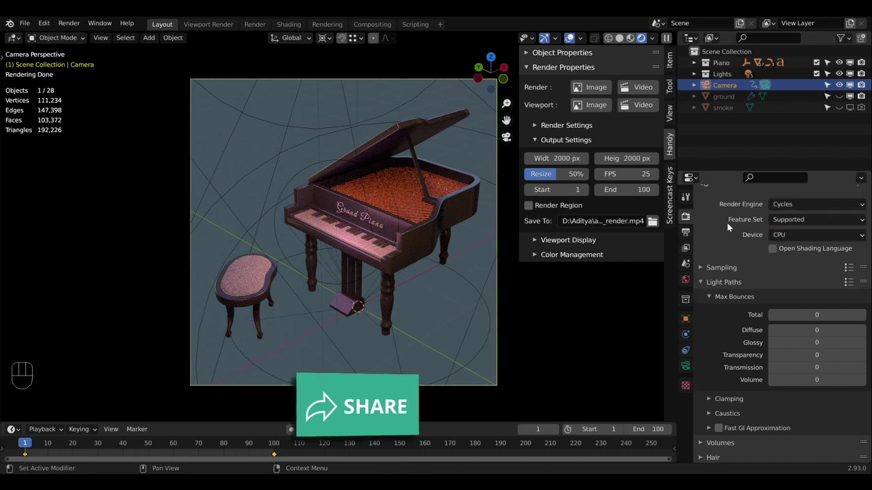
# Step: Expand the add-on's Viewport Display settings and toggle the viewport overlays off and on
pyautogui.click(584, 141)
pyautogui.click(582, 156)
pyautogui.click(571, 179)
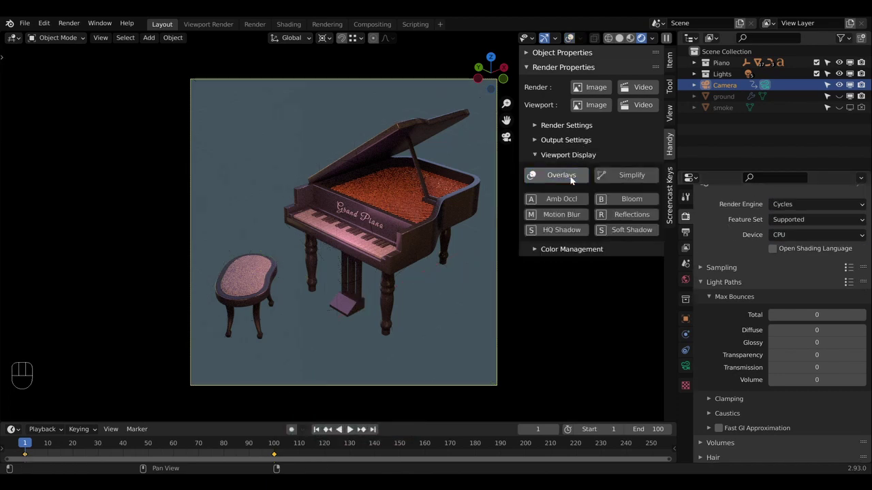
pyautogui.click(571, 177)
# Step: Switch the render engine to Eevee, and compare the orbited scene with overlays hidden and shown
pyautogui.click(817, 204)
pyautogui.click(790, 219)
pyautogui.click(574, 177)
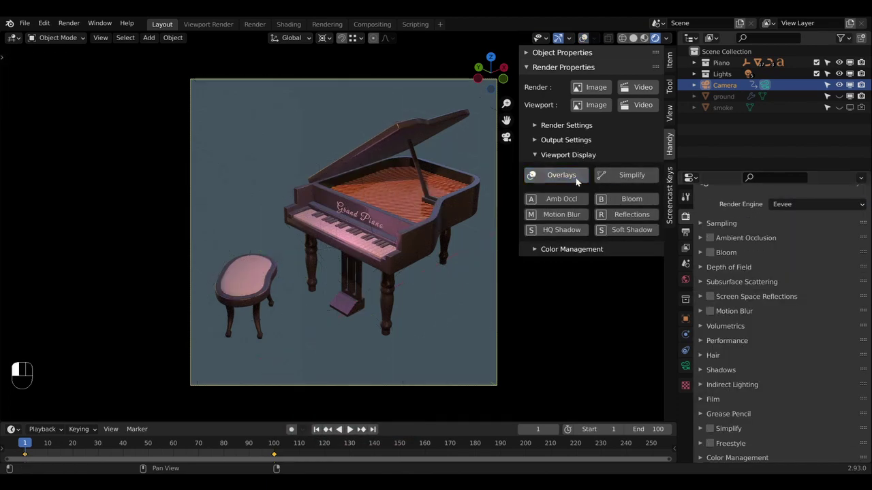
pyautogui.moveTo(476, 204); pyautogui.dragTo(431, 215, button='middle')
pyautogui.click(559, 176)
# Step: Expand the Simplify settings and set the viewport Max Subdivision to 0
pyautogui.scroll(2, 430, 215)
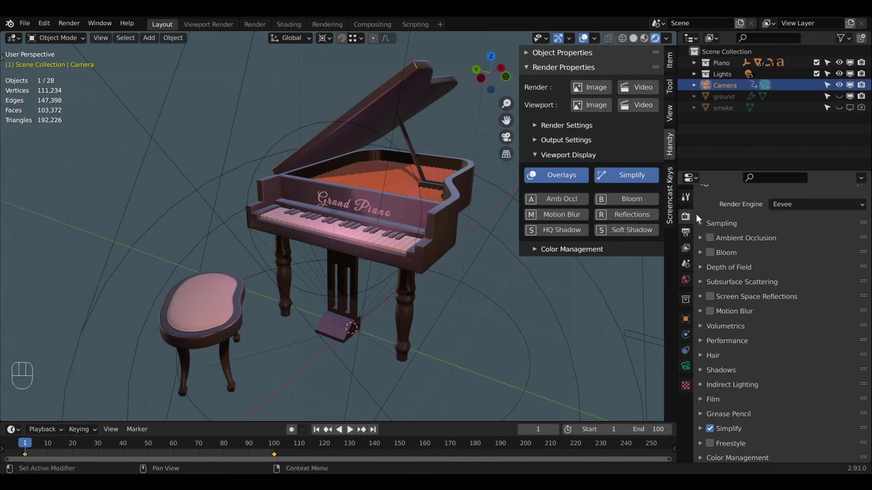
pyautogui.scroll(-1, 747, 259)
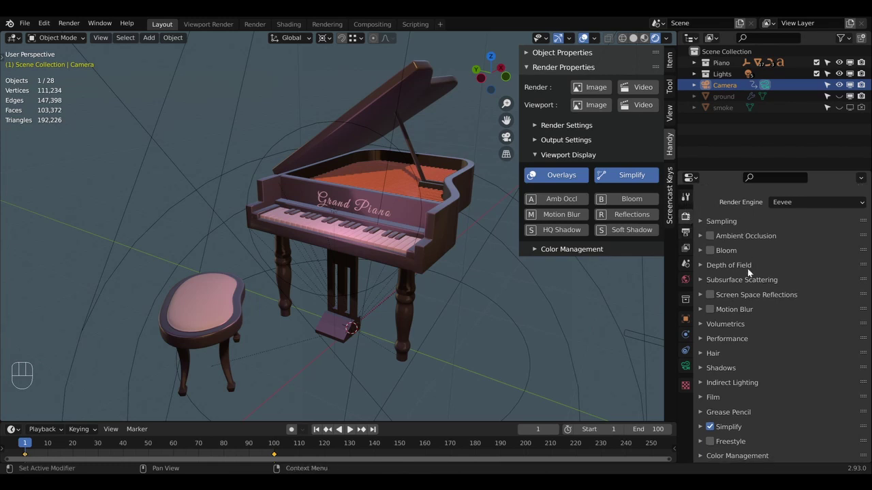
pyautogui.click(747, 426)
pyautogui.scroll(-4, 747, 401)
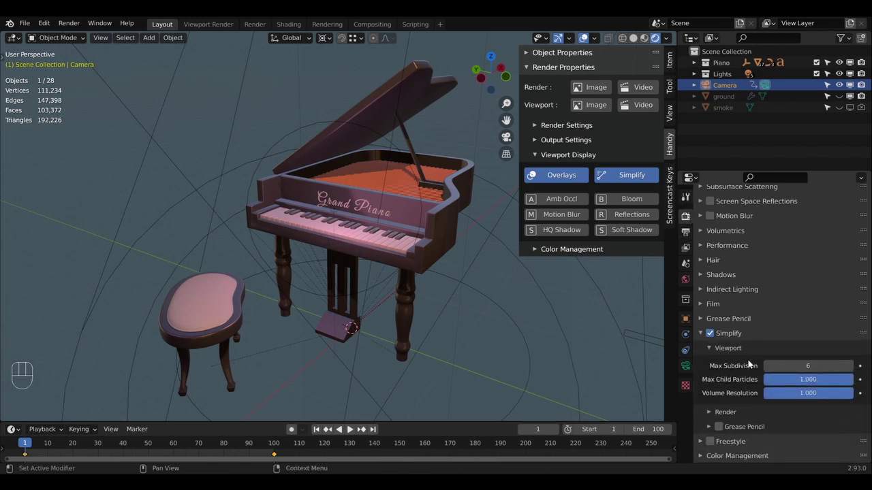
pyautogui.click(811, 366)
pyautogui.write('0')
pyautogui.press('Return')
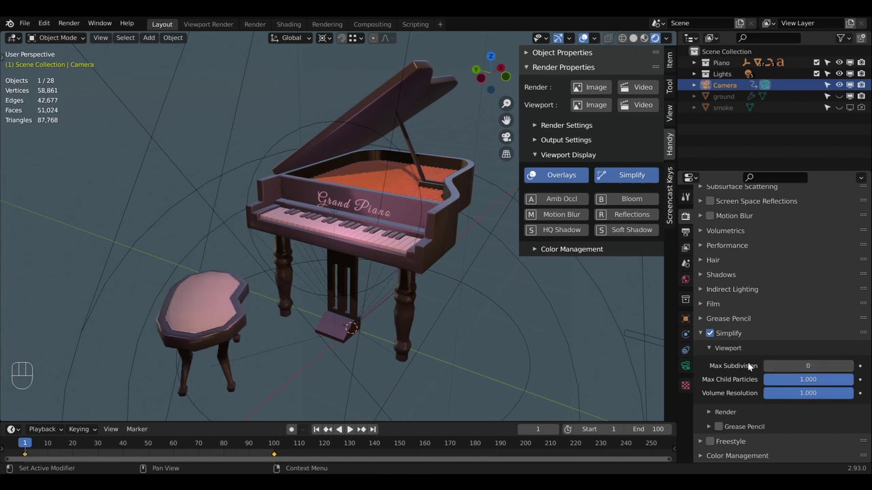
# Step: Expand the render limits under Simplify and try the viewport Max Child Particles value, leaving it at 1.000
pyautogui.click(722, 413)
pyautogui.scroll(-2, 783, 375)
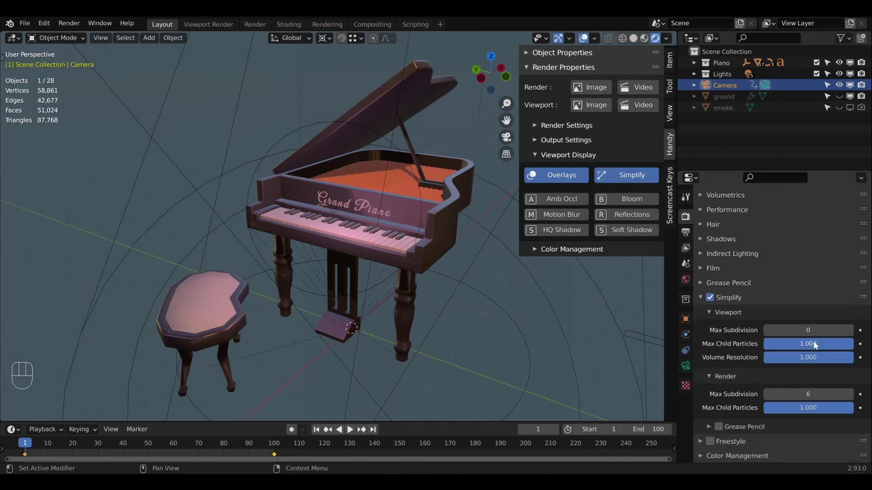
pyautogui.moveTo(835, 343); pyautogui.dragTo(853, 343)
# Step: Compare the stool's geometry close up with Simplify switched off and on, leaving Simplify enabled
pyautogui.keyDown('shift'); pyautogui.moveTo(373, 271); pyautogui.dragTo(416, 255, button='middle'); pyautogui.keyUp('shift')
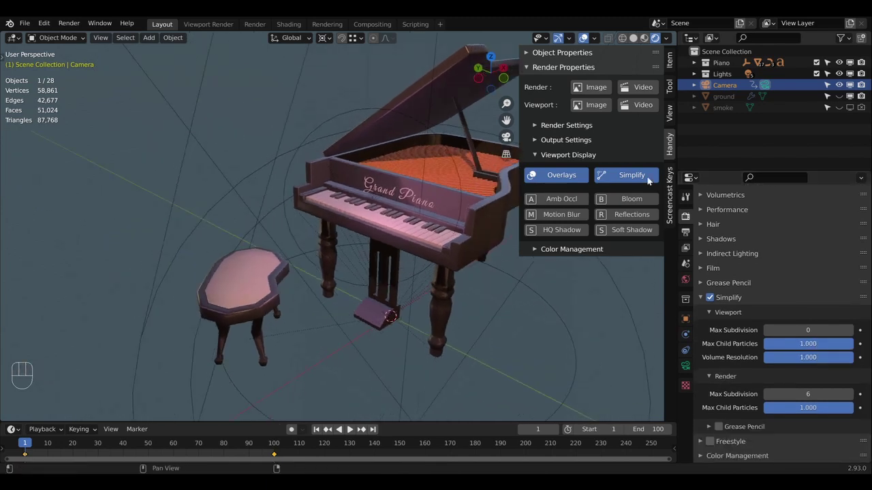
pyautogui.click(643, 175)
pyautogui.scroll(3, 357, 270)
pyautogui.keyDown('shift'); pyautogui.moveTo(357, 270); pyautogui.dragTo(400, 257, button='middle'); pyautogui.keyUp('shift')
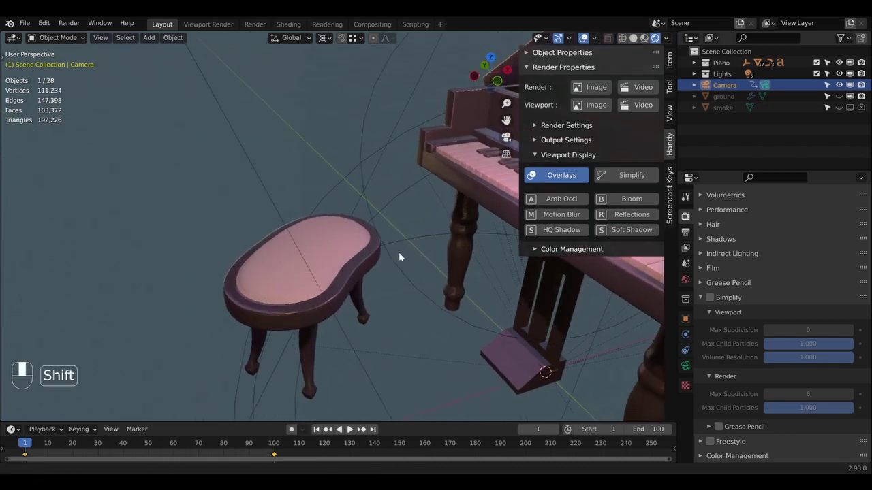
pyautogui.moveTo(460, 231)
pyautogui.keyDown('shift'); pyautogui.mouseDown(button='middle')
pyautogui.moveTo(469, 209)
pyautogui.moveTo(459, 215)
pyautogui.mouseUp(button='middle'); pyautogui.keyUp('shift')
pyautogui.click(644, 176)
pyautogui.click(644, 176)
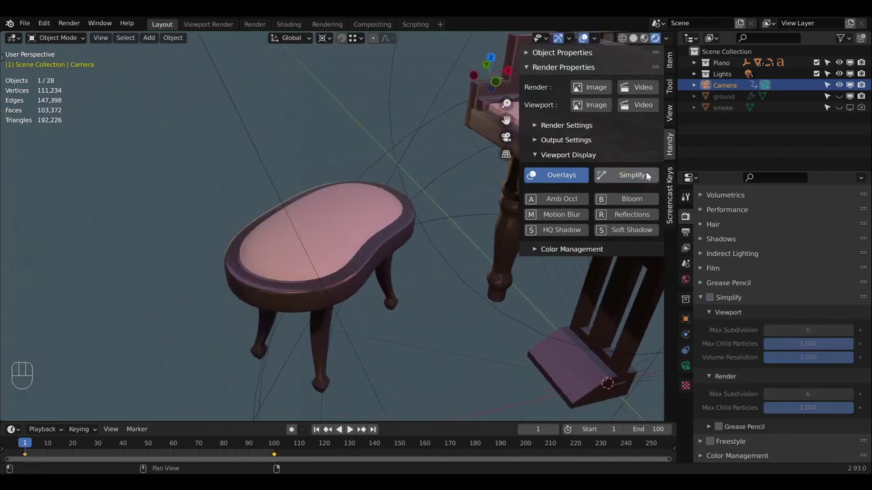
pyautogui.click(644, 176)
pyautogui.click(644, 176)
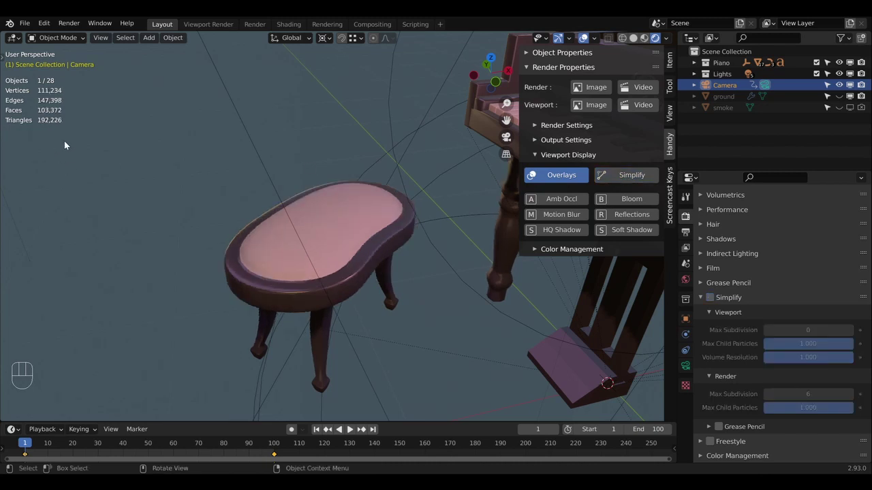
pyautogui.click(623, 175)
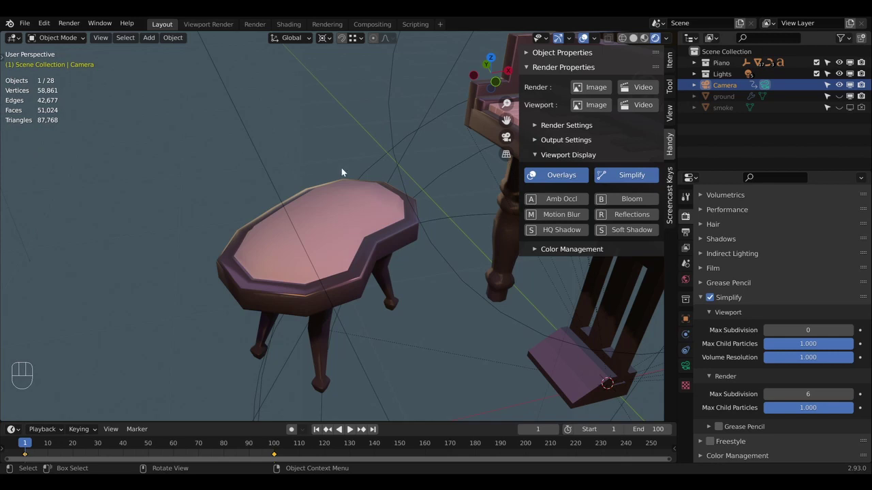
# Step: Return to the camera view, show the ground in the viewport and turn Simplify off
pyautogui.press('KP_0')
pyautogui.click(839, 96)
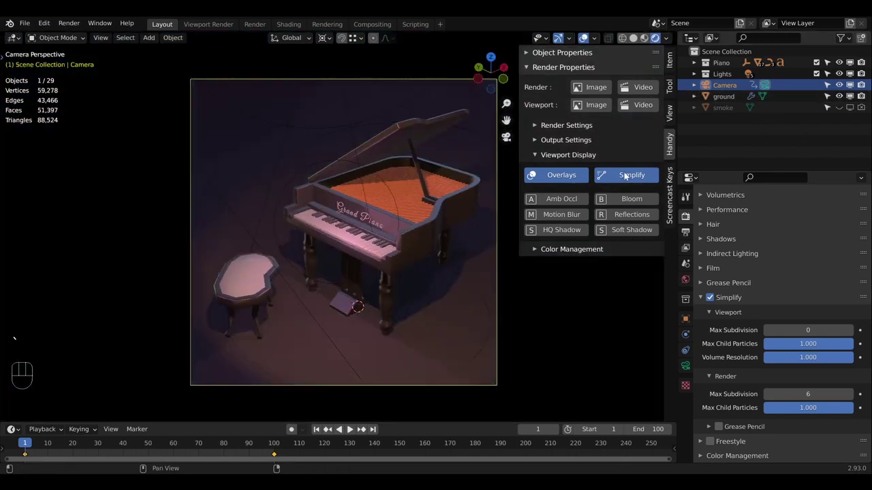
pyautogui.click(624, 176)
# Step: Enable ambient occlusion, bloom, reflections, HQ shadows and soft shadows for Eevee, and hide the viewport overlays
pyautogui.click(574, 200)
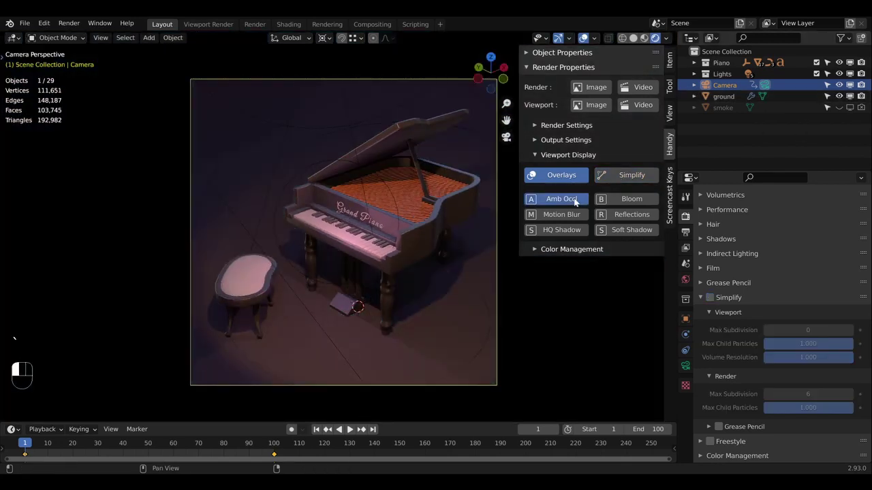
pyautogui.click(625, 215)
pyautogui.click(584, 40)
pyautogui.scroll(1, 453, 173)
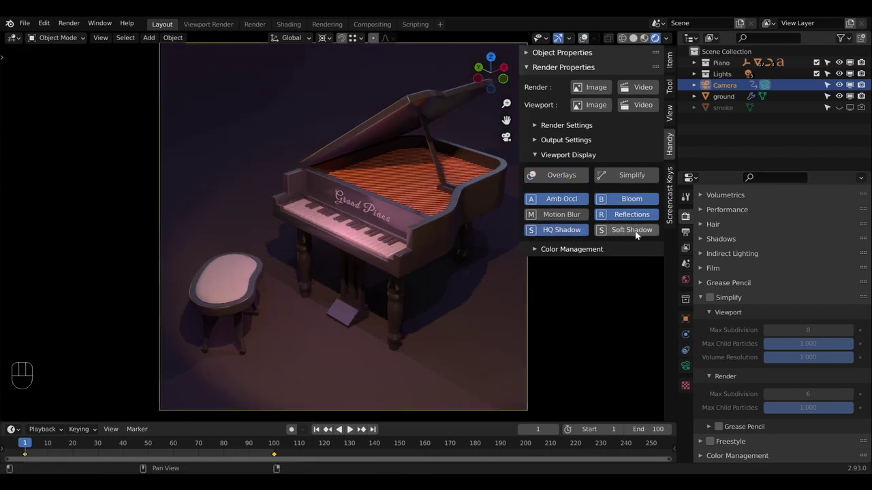
pyautogui.click(636, 234)
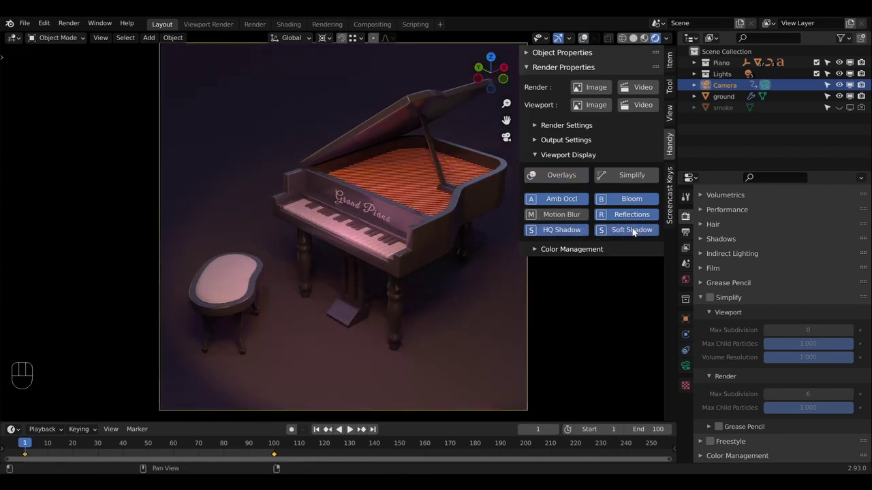
# Step: Compare the rendered viewport in Cycles and Eevee, leaving the render engine on Eevee
pyautogui.click(587, 126)
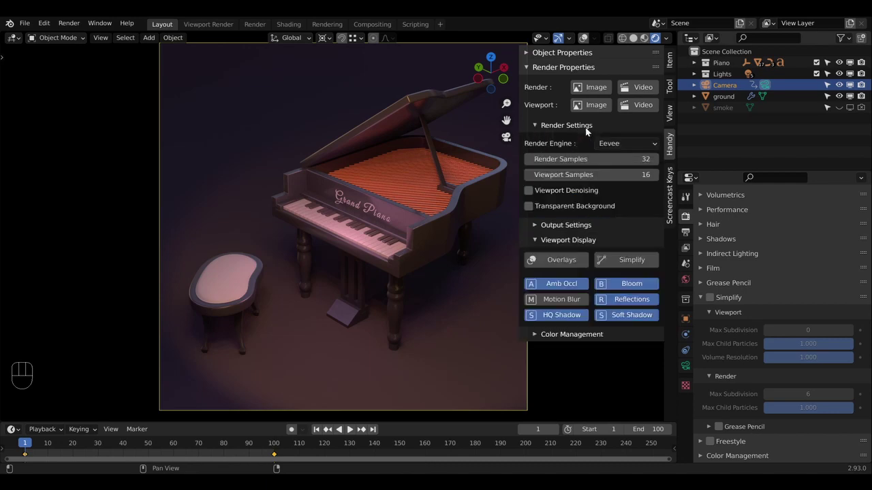
pyautogui.click(625, 143)
pyautogui.click(623, 185)
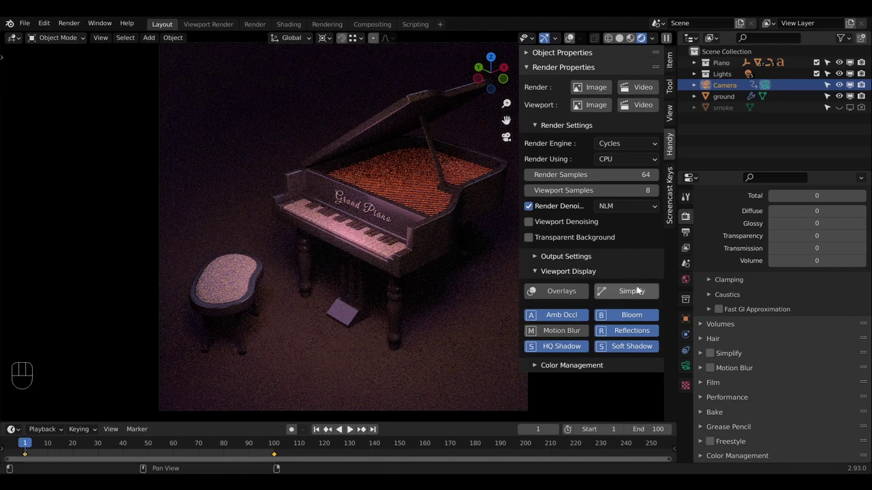
pyautogui.click(630, 143)
pyautogui.click(630, 158)
pyautogui.click(585, 127)
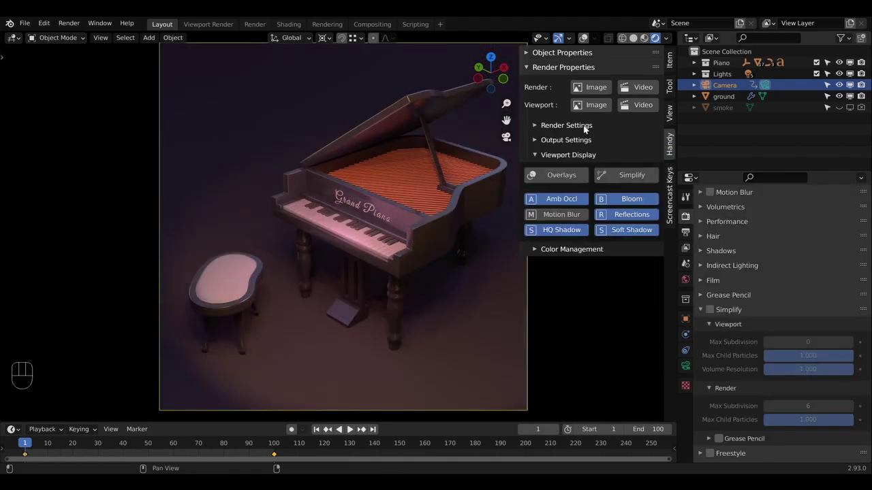
# Step: In the color management settings, set the view transform to Filmic and the look to Medium Low Contrast
pyautogui.click(581, 155)
pyautogui.click(577, 172)
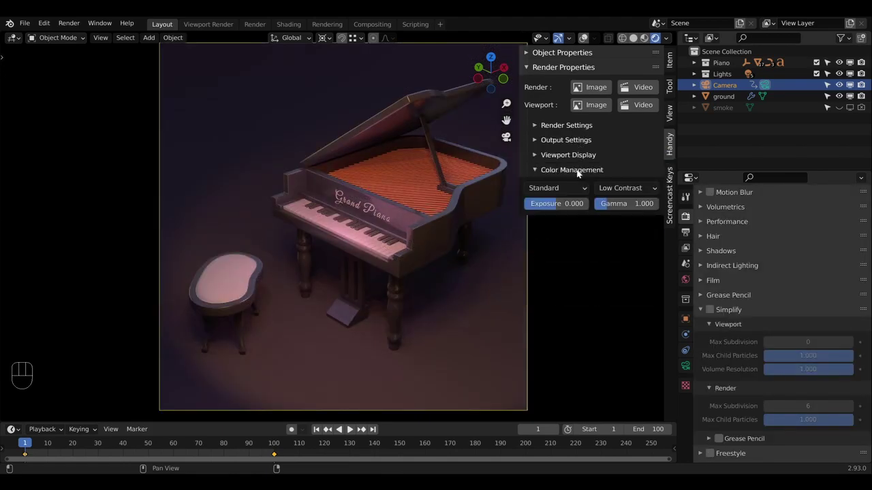
pyautogui.click(564, 188)
pyautogui.click(561, 215)
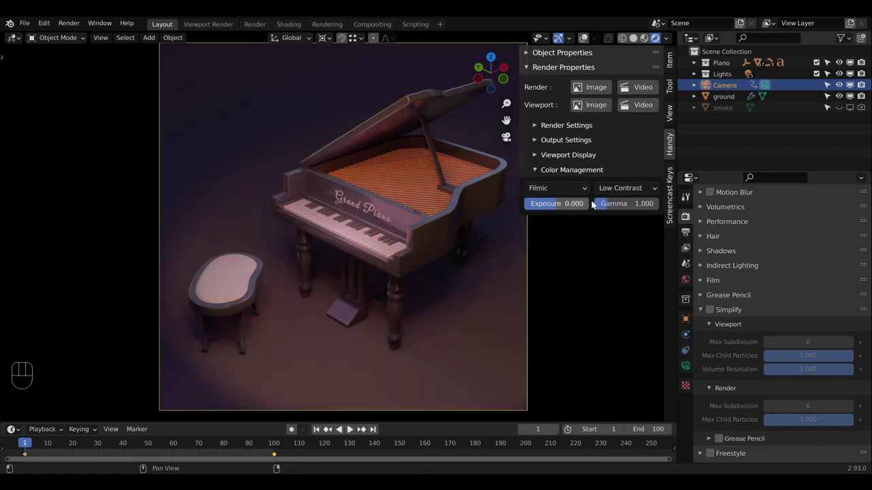
pyautogui.click(628, 189)
pyautogui.click(635, 272)
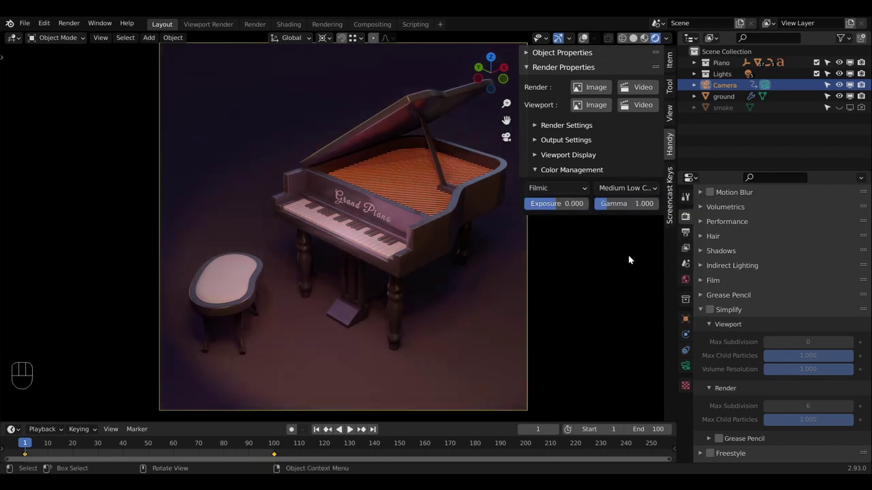
# Step: Set the gamma to 1.058, try an exposure change and undo it, leaving the exposure at 0.000
pyautogui.moveTo(570, 211)
pyautogui.mouseDown()
pyautogui.moveTo(542, 211)
pyautogui.moveTo(633, 204)
pyautogui.moveTo(578, 213)
pyautogui.mouseUp()
pyautogui.hotkey('ctrl', 'z')
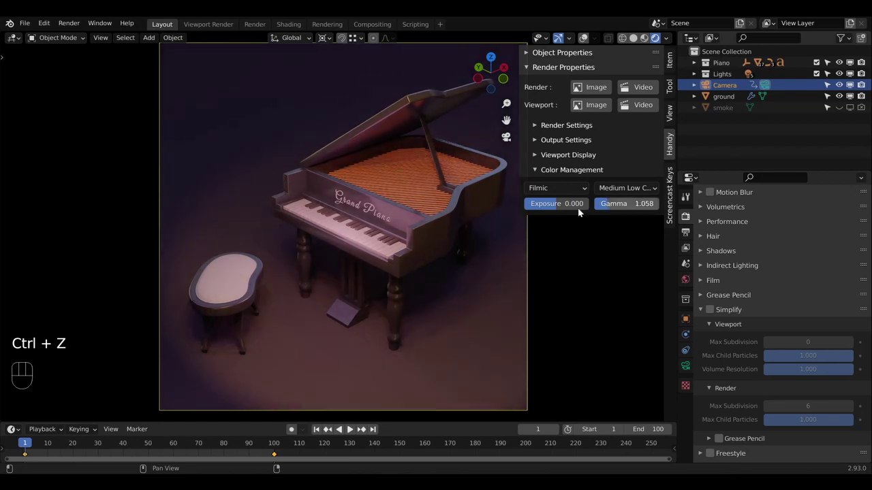
pyautogui.click(591, 172)
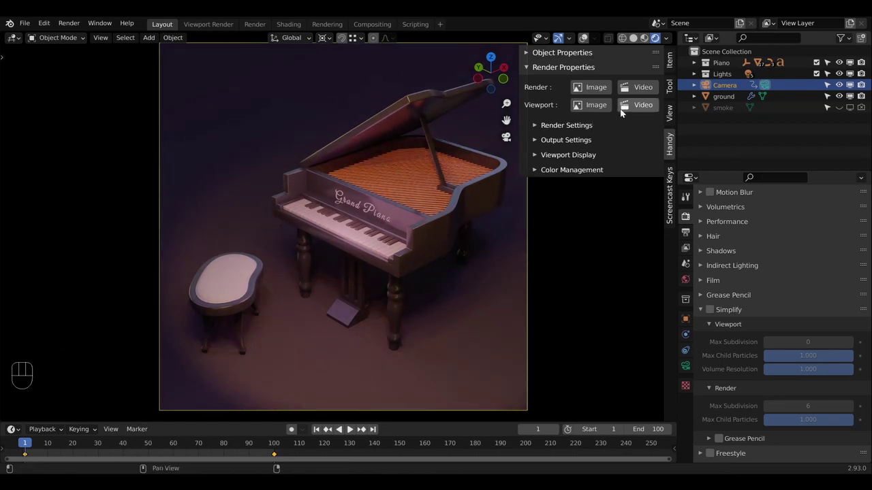
pyautogui.click(638, 107)
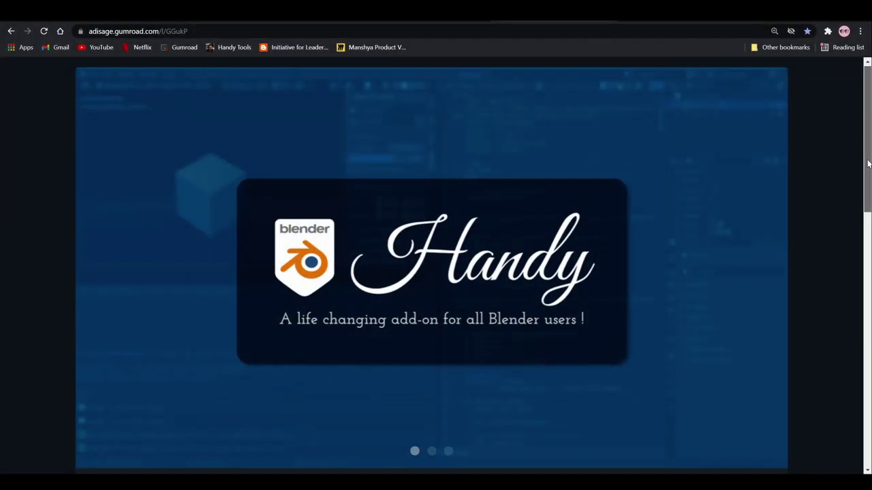
# Step: Switch to the browser and view the price and description on the Handy Tools Gumroad page
pyautogui.scroll(-2, 435, 265)
pyautogui.moveTo(869, 194); pyautogui.dragTo(869, 279)
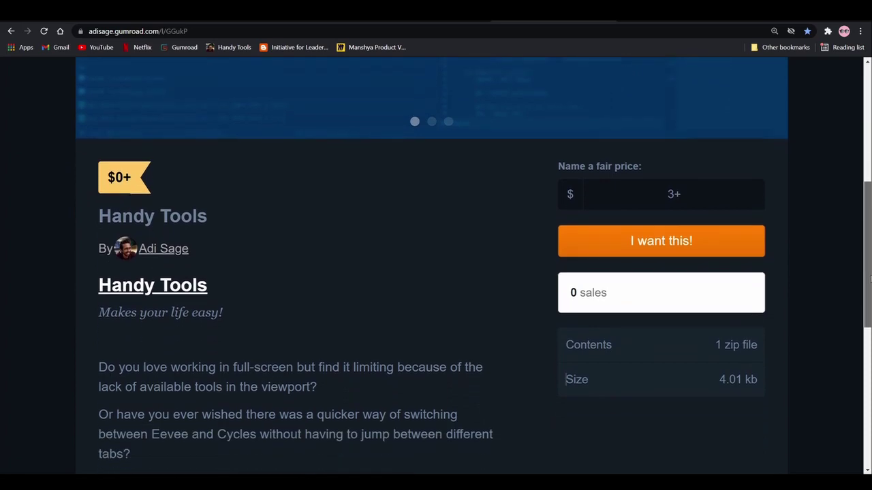